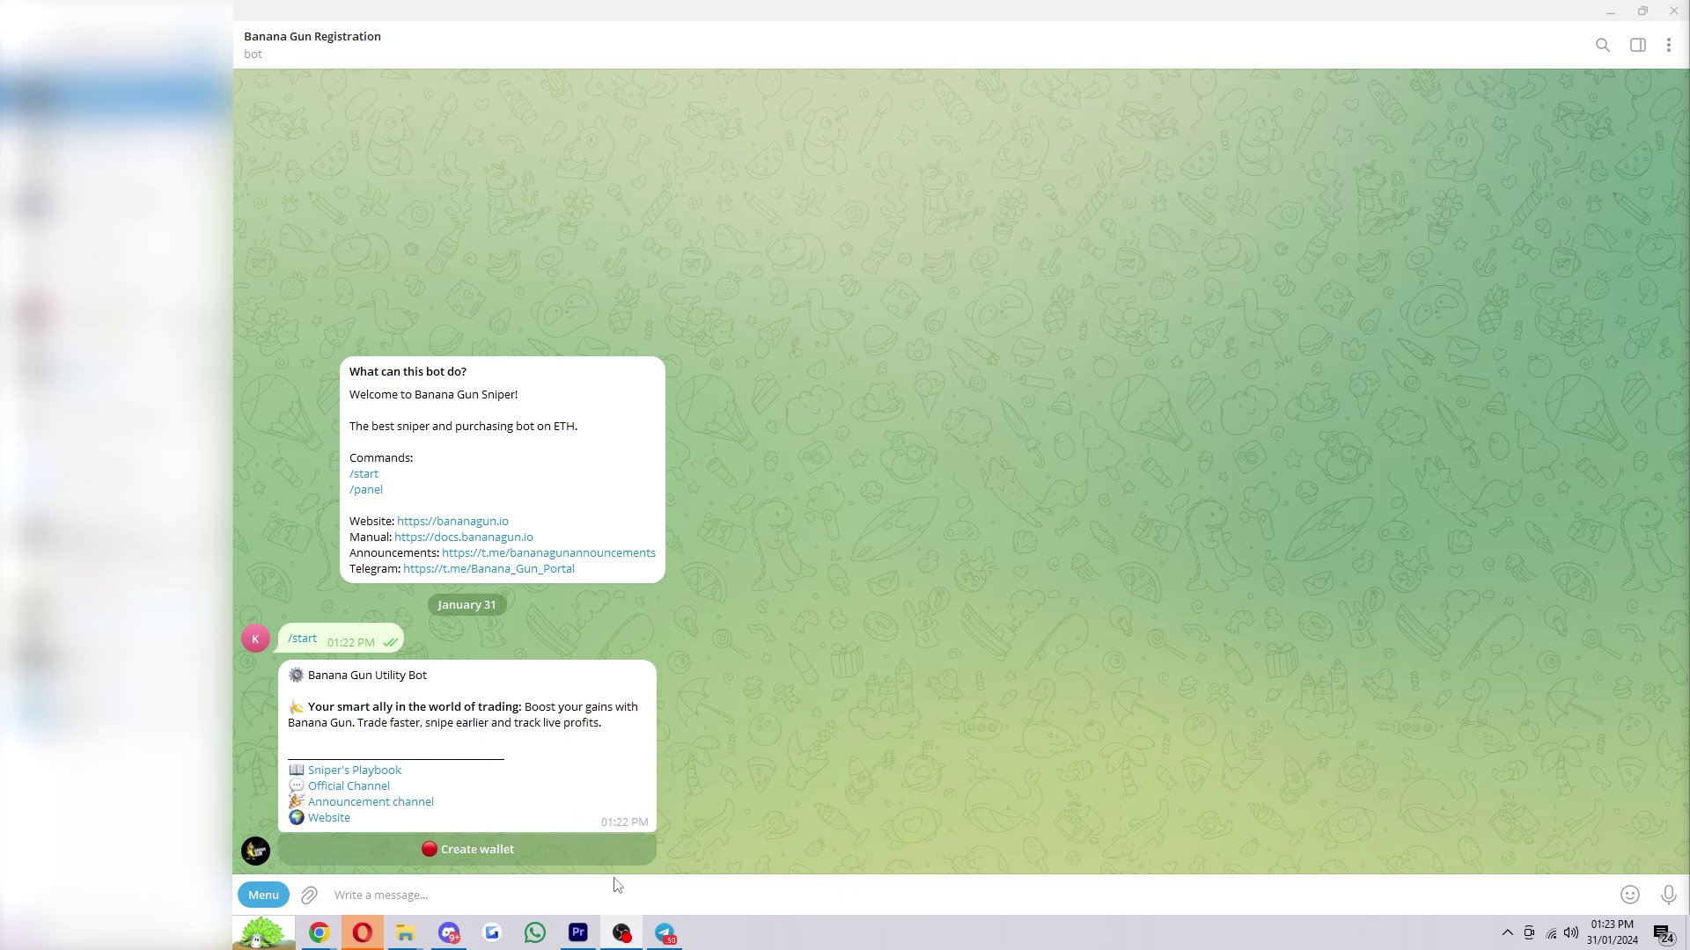
Create a new wallet named SniperWallet in the Banana Gun registration bot.
{"action": "double_click", "coordinate": [519, 852]}
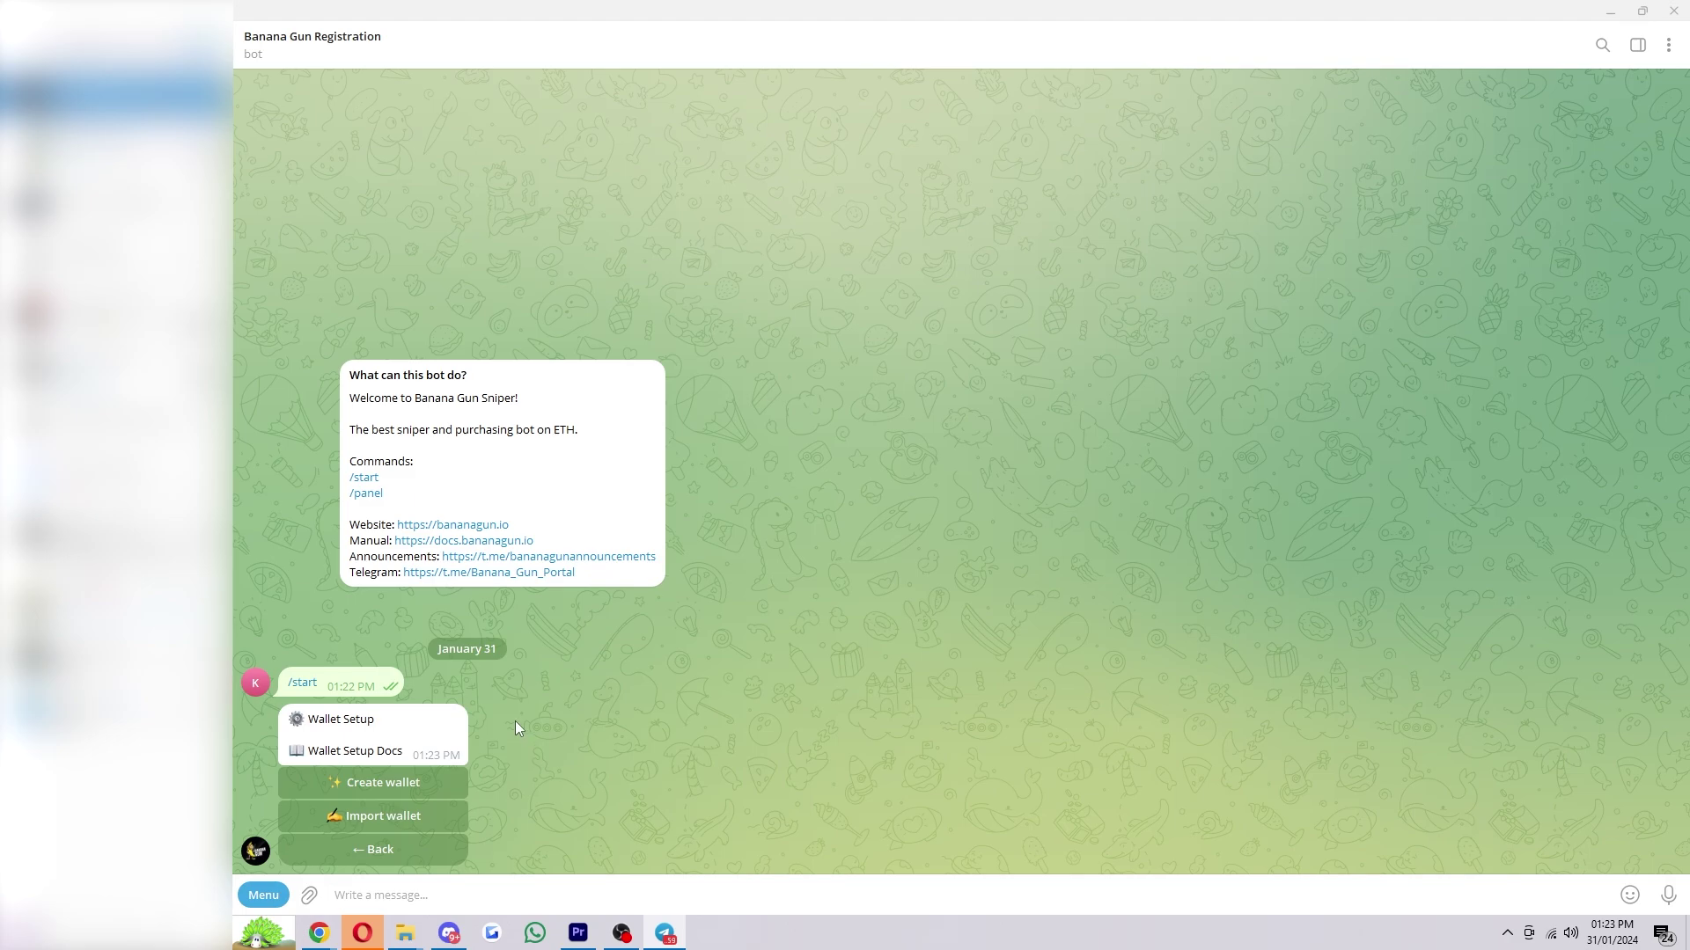
{"action": "left_click", "coordinate": [401, 782]}
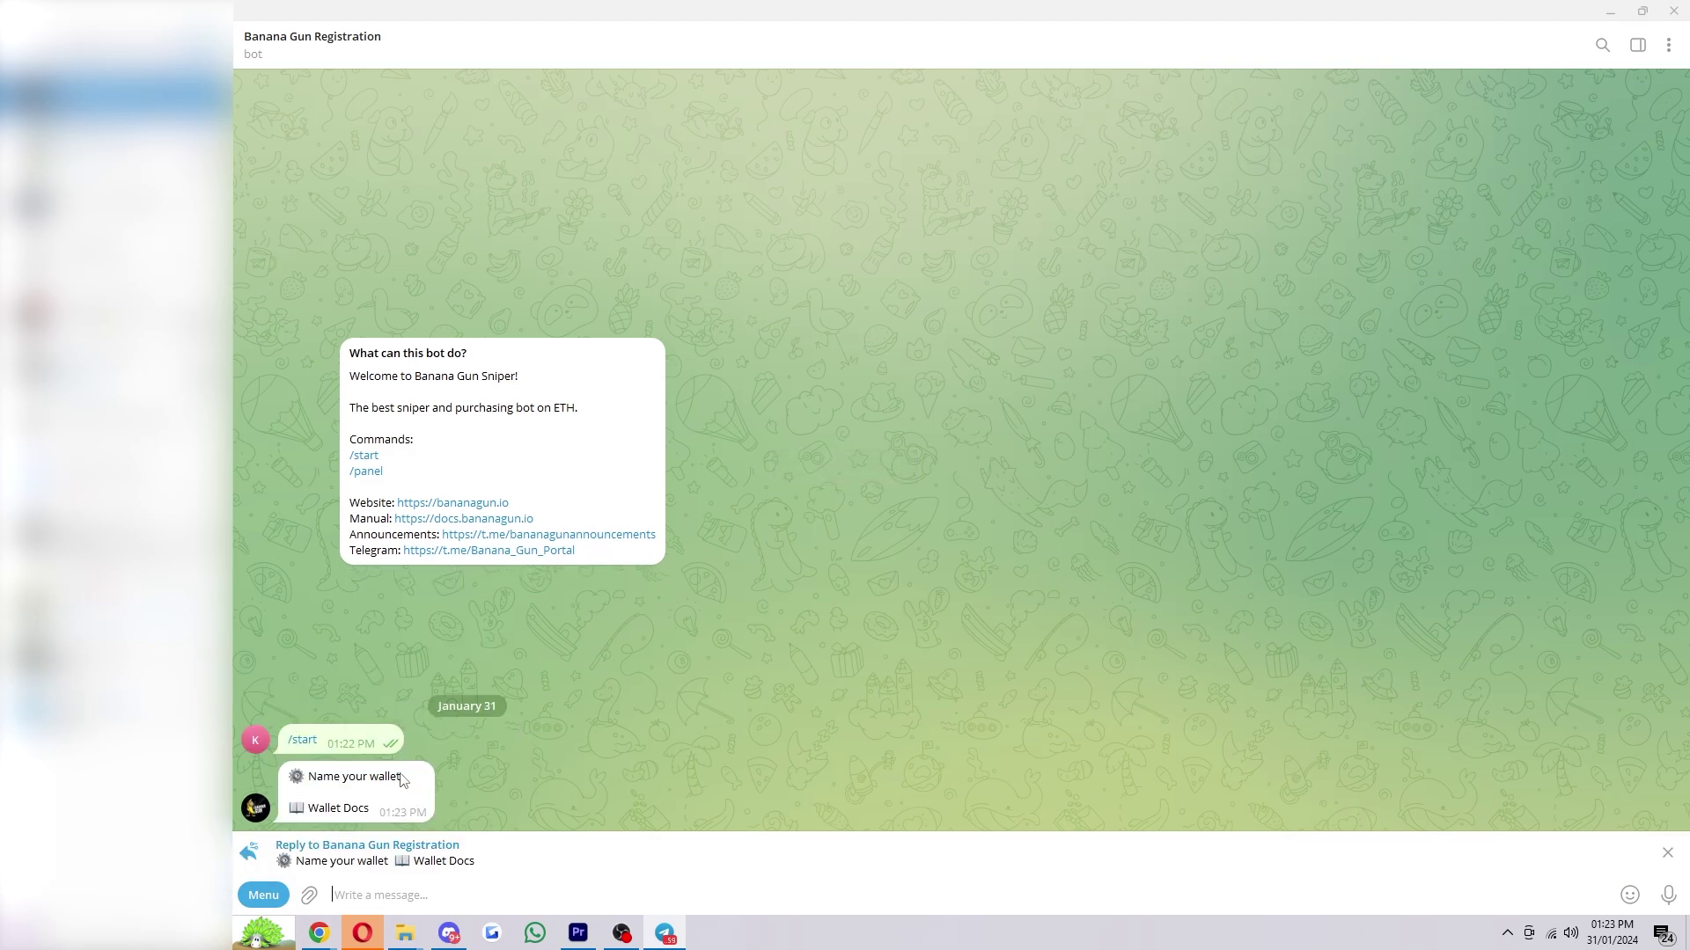
{"action": "type", "text": "SniperWallet"}
{"action": "key", "text": "Return"}
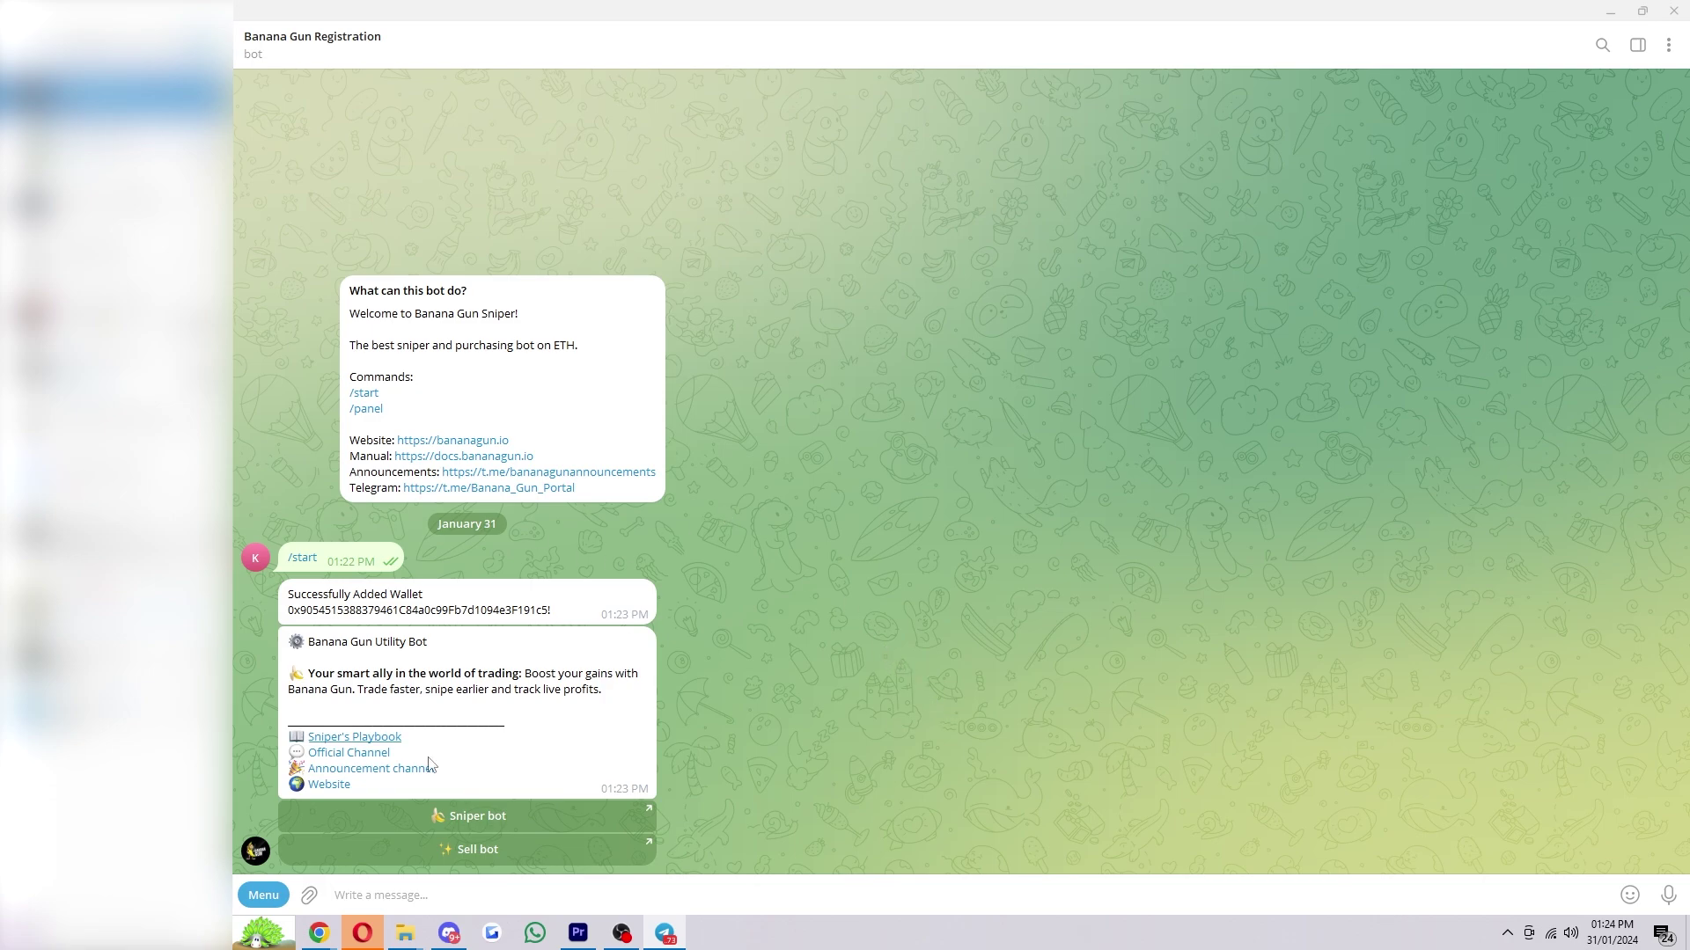
Check SniperWallet's address and ETH balance in the sniper bot's settings, reopening them to refresh the balance, and return to the main menu.
{"action": "mouse_move", "coordinate": [611, 717]}
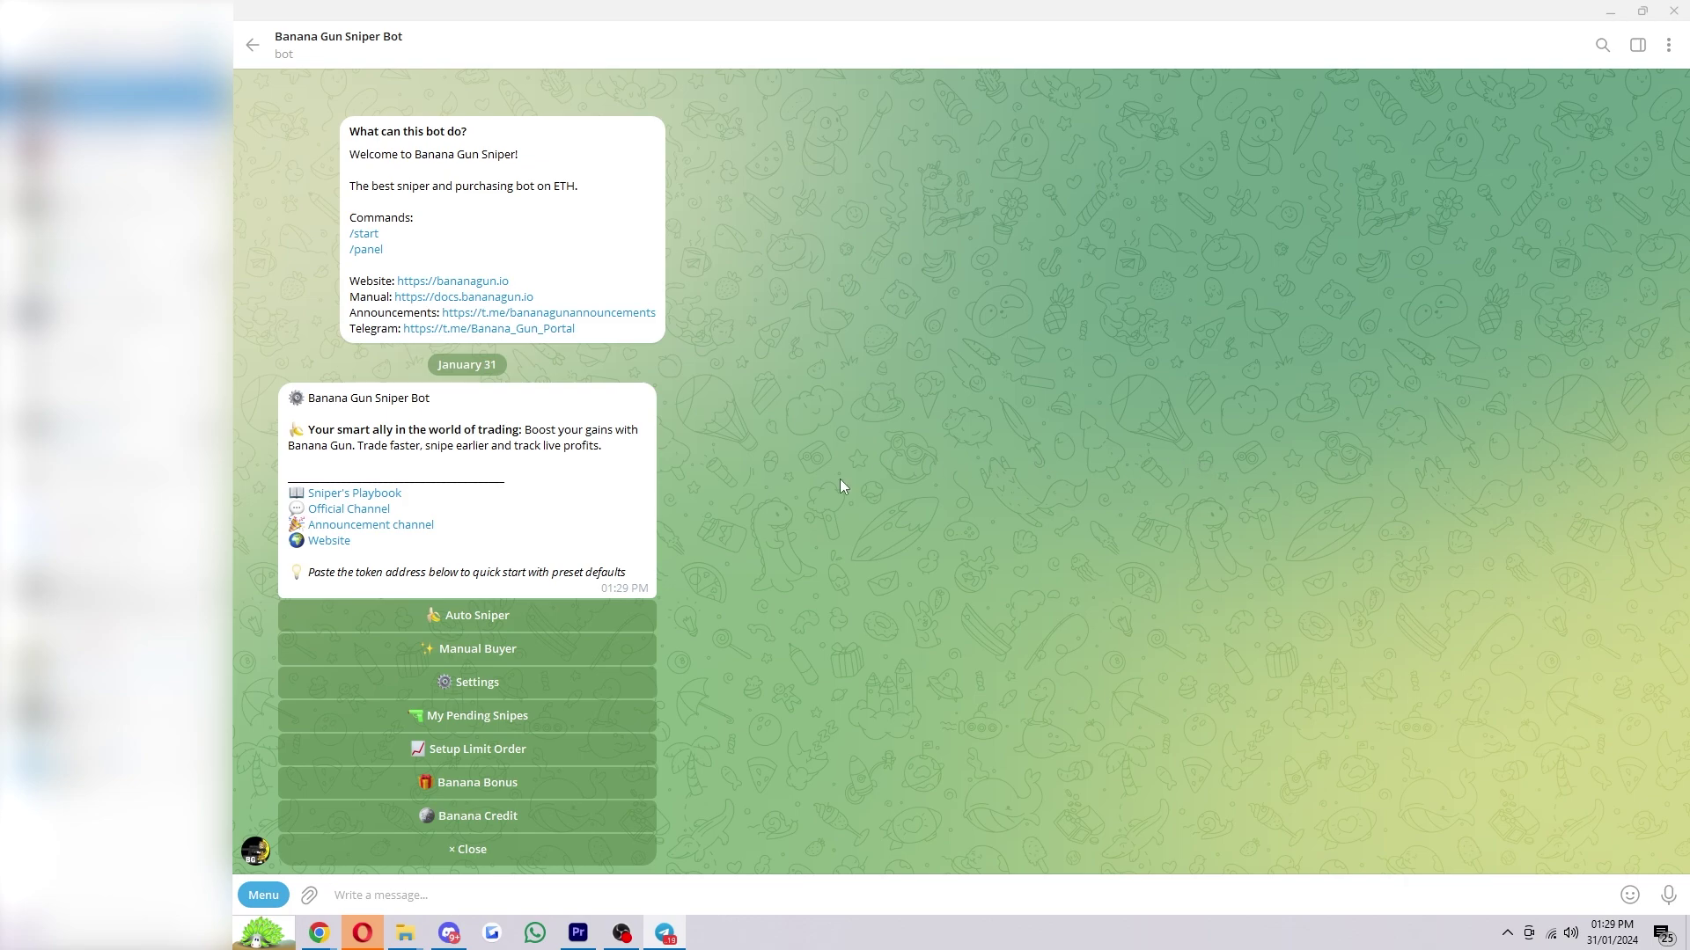
{"action": "left_click", "coordinate": [554, 683]}
{"action": "left_click_drag", "start_coordinate": [288, 527], "coordinate": [651, 563]}
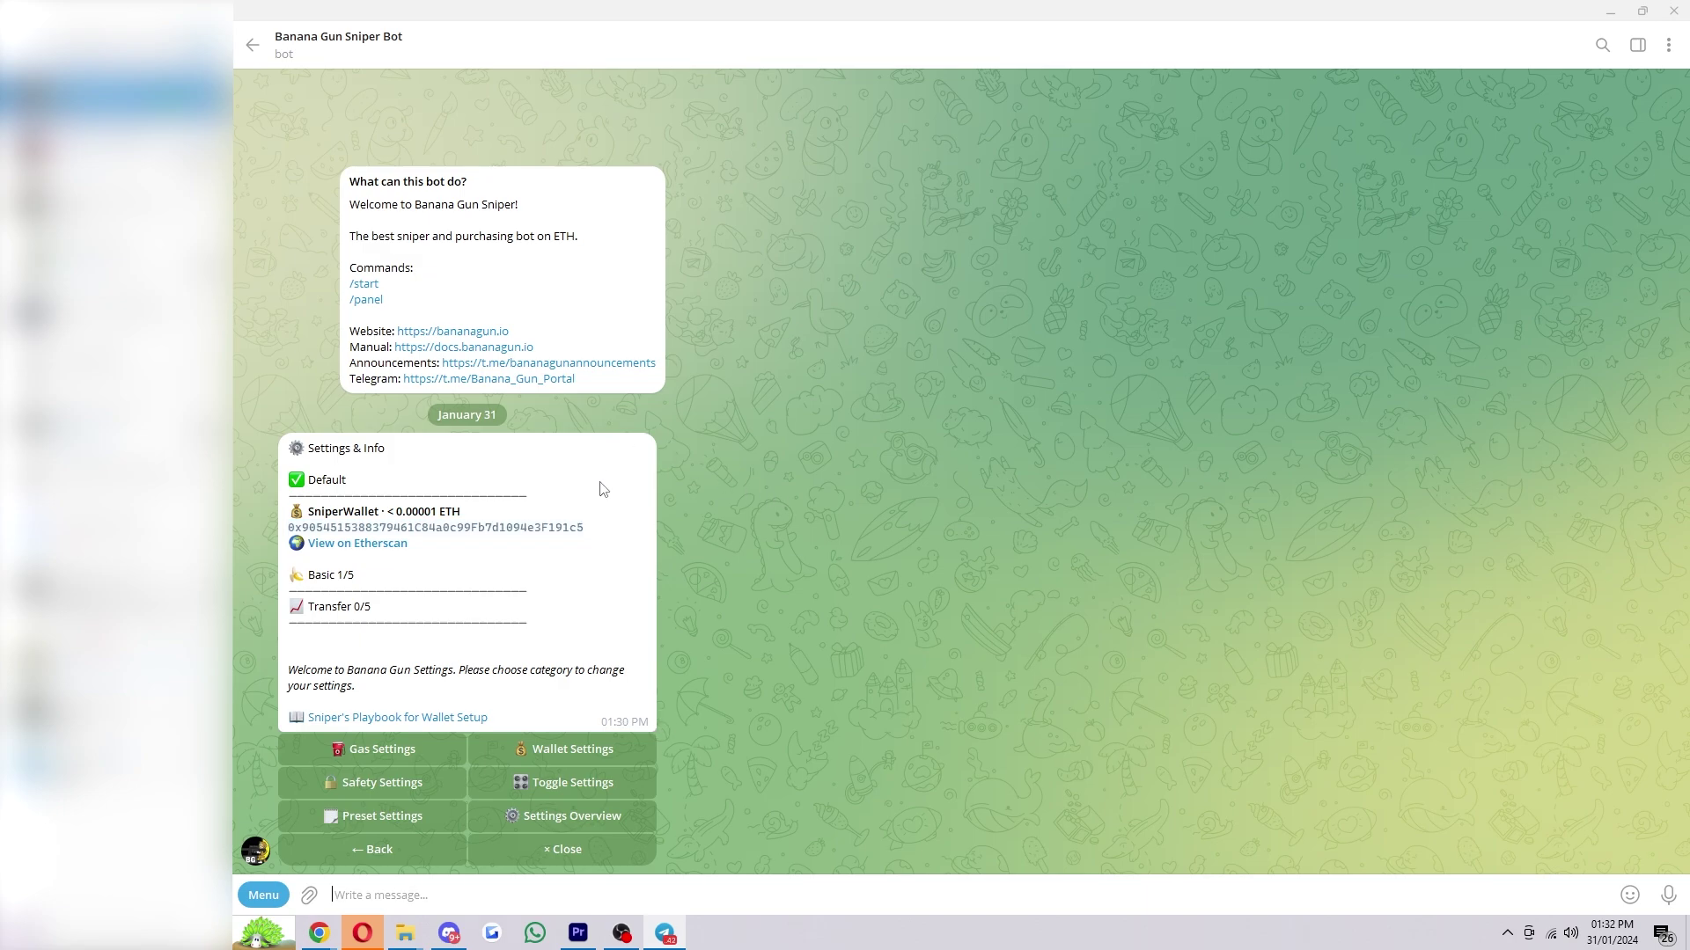
{"action": "left_click", "coordinate": [424, 849]}
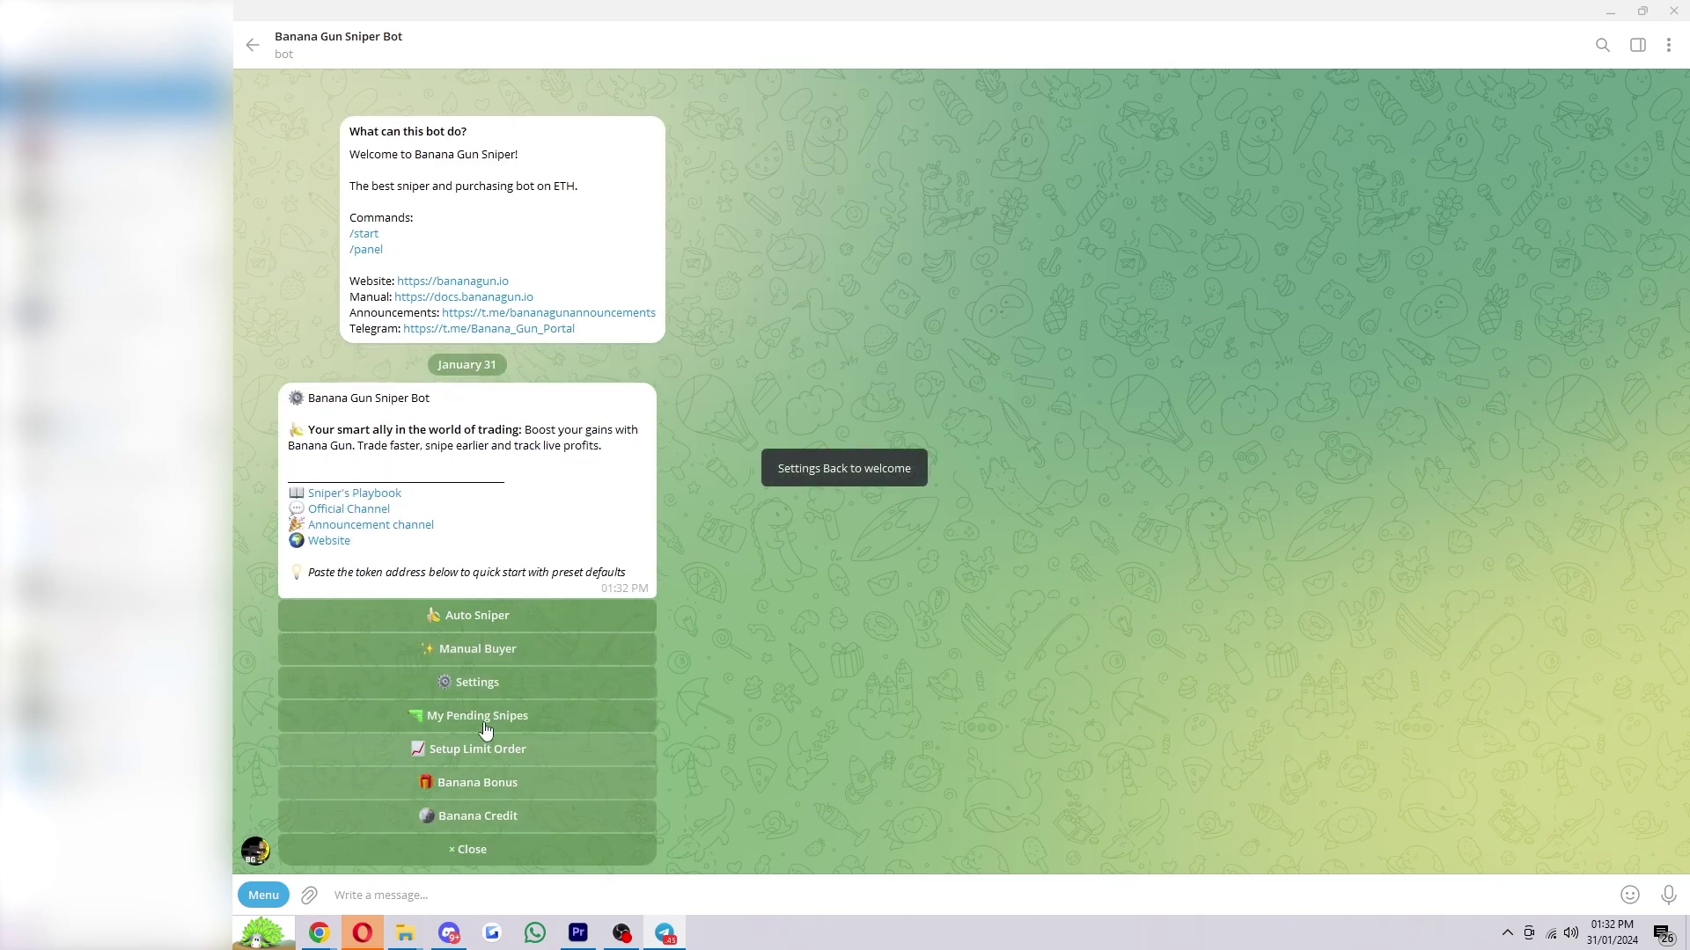
{"action": "left_click", "coordinate": [515, 682]}
{"action": "left_click_drag", "start_coordinate": [446, 495], "coordinate": [457, 512]}
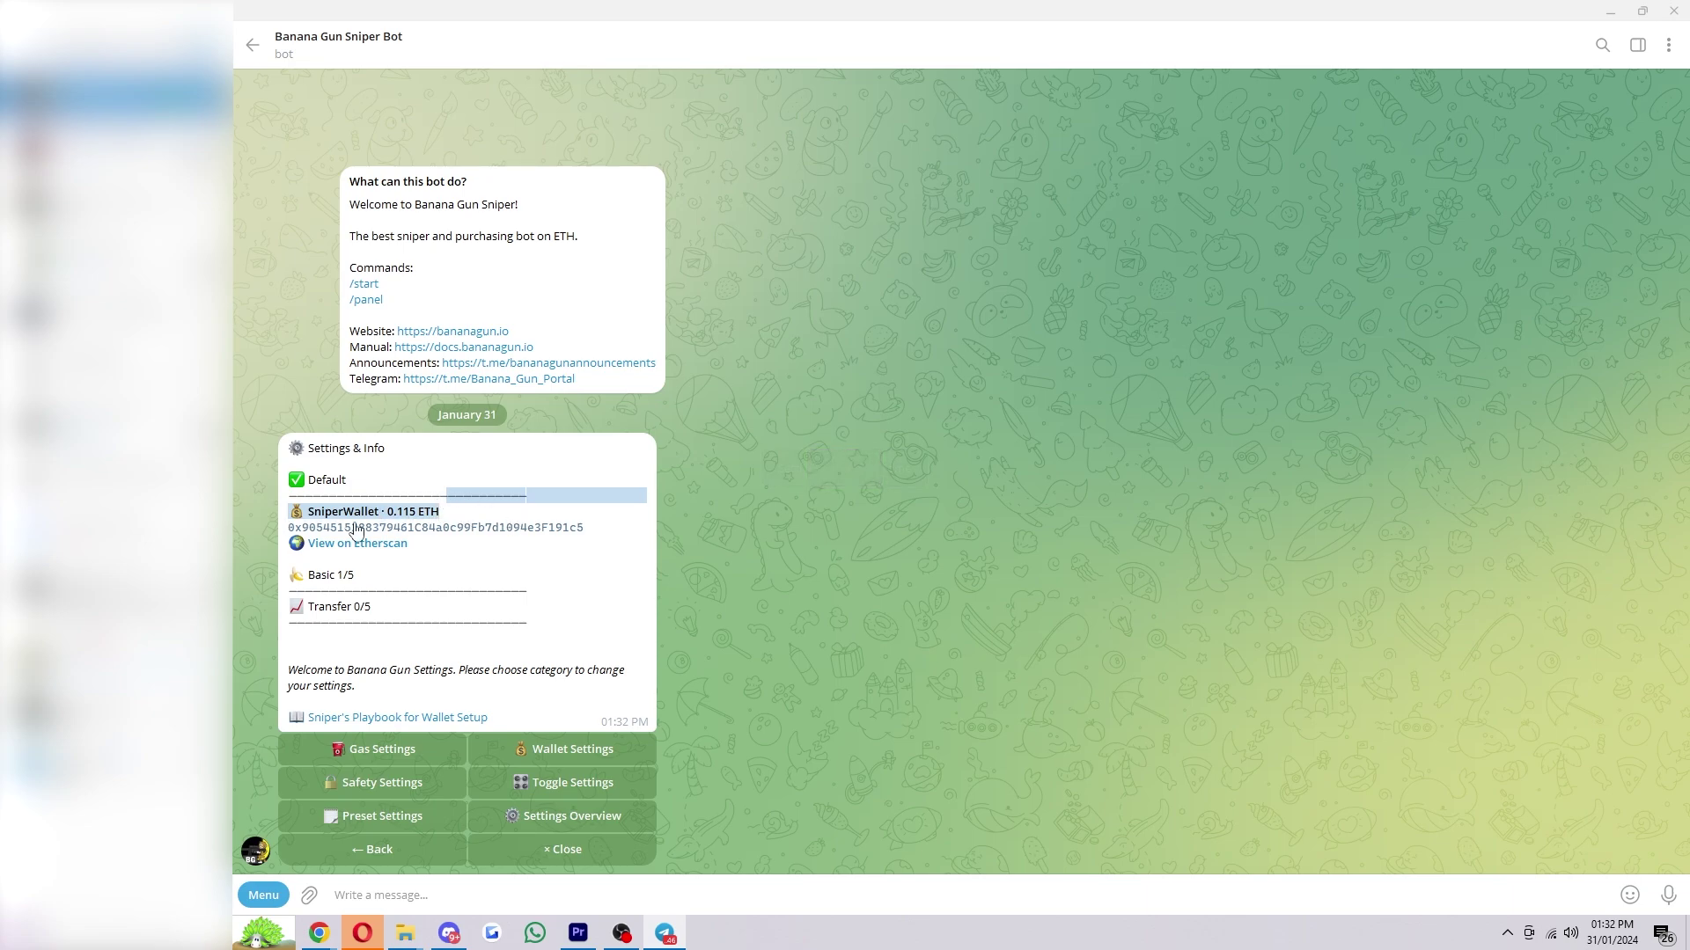
{"action": "left_click", "coordinate": [435, 506]}
{"action": "left_click", "coordinate": [420, 846]}
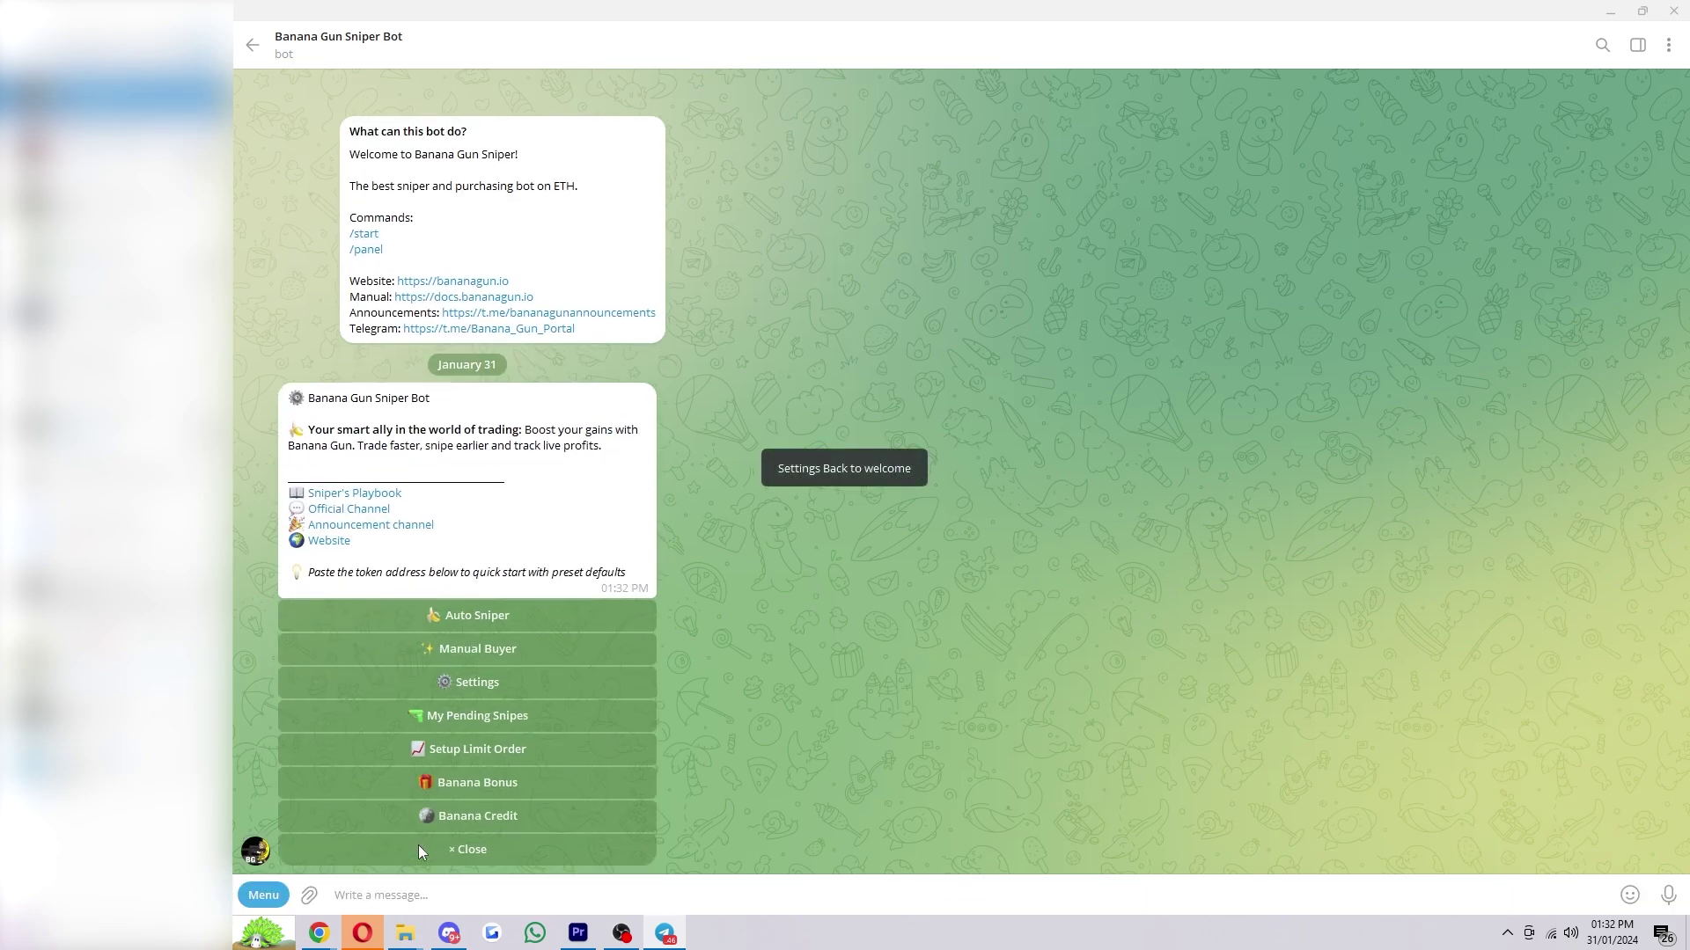
{"action": "double_click", "coordinate": [615, 535]}
Set up an auto snipe for the Money Make Money token address with a max spend of 0.001 ETH per wallet, and cancel it.
{"action": "left_click", "coordinate": [477, 614]}
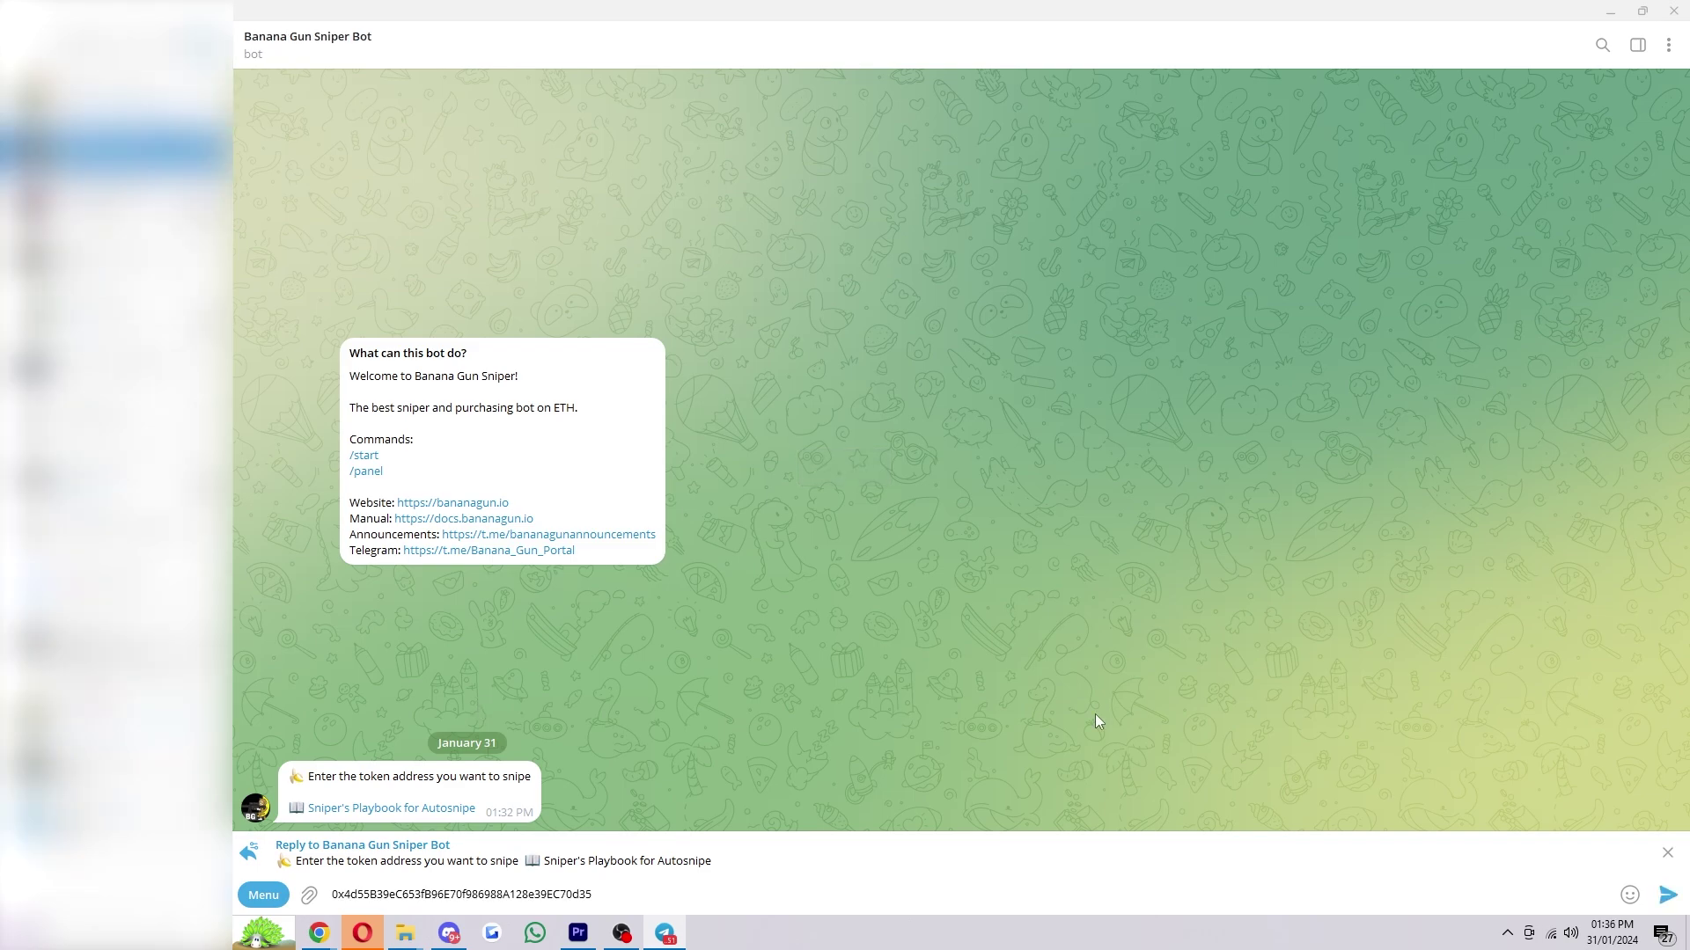
{"action": "key", "text": "Return"}
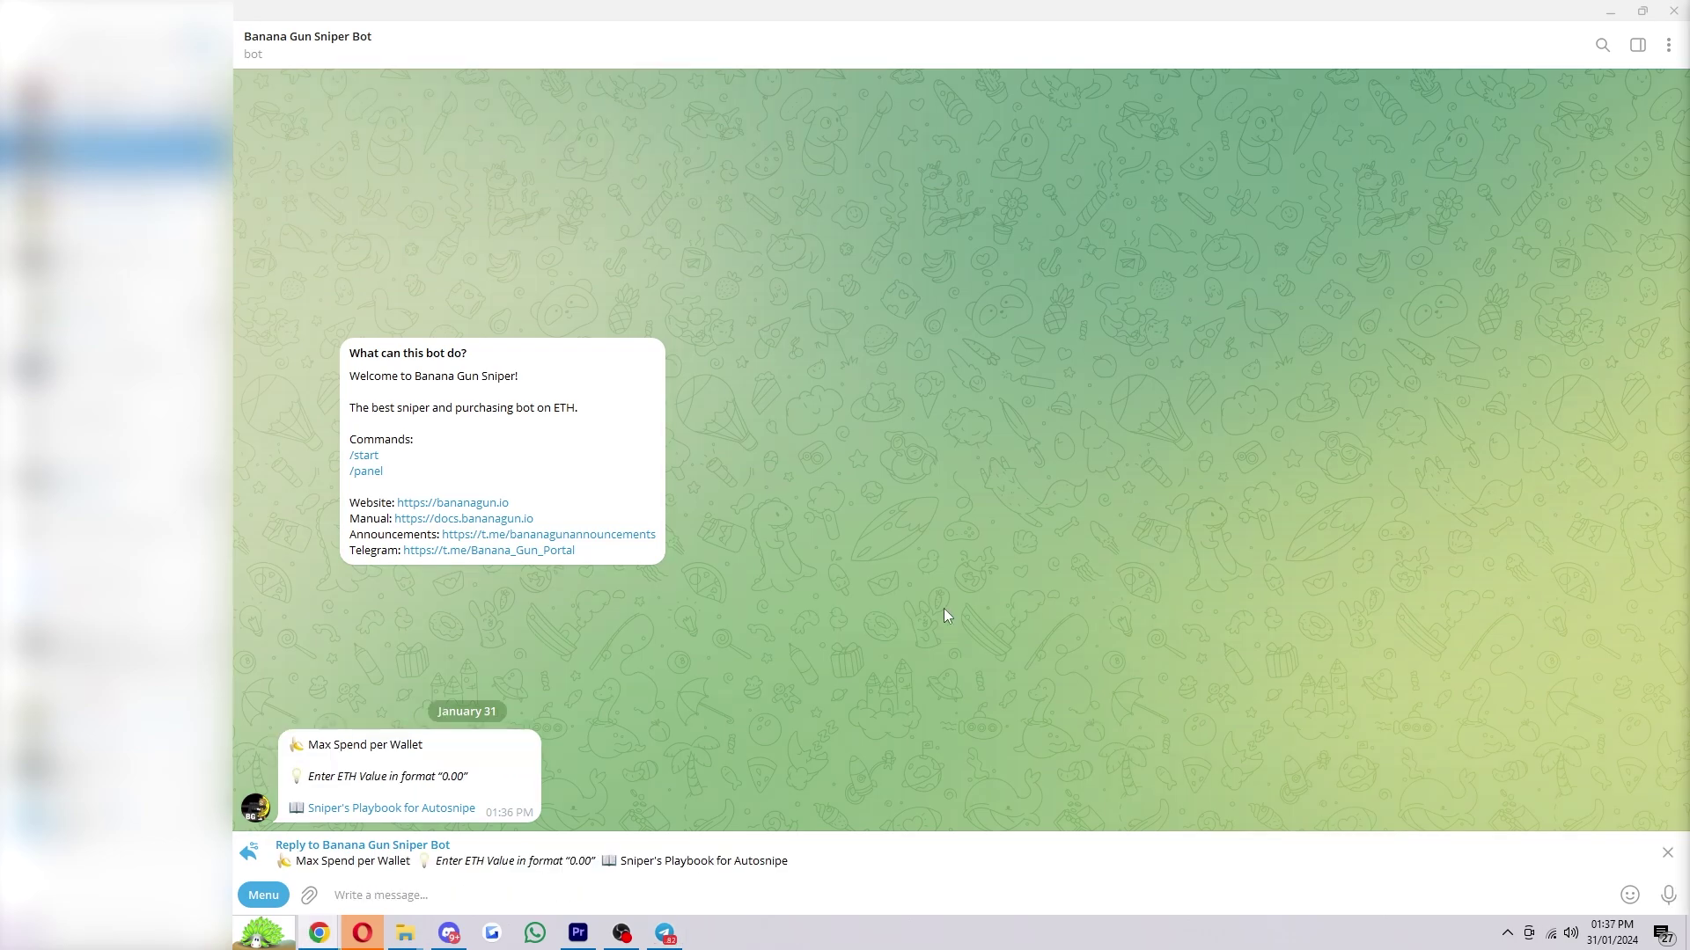
{"action": "type", "text": "0.001"}
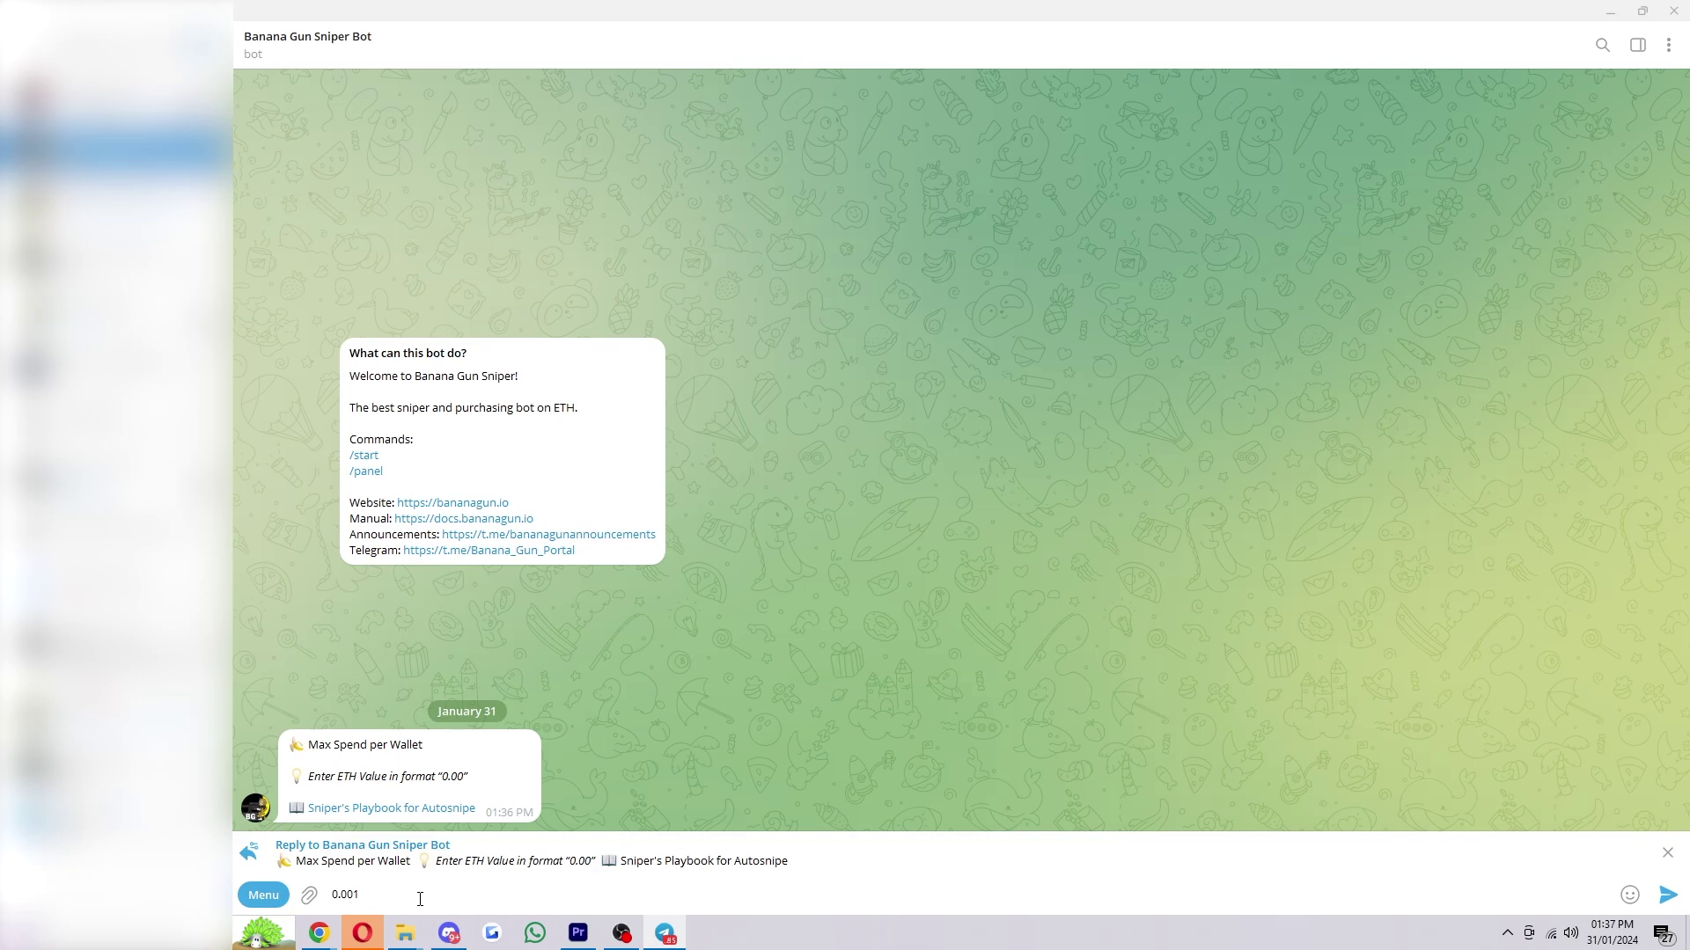
{"action": "key", "text": "Return"}
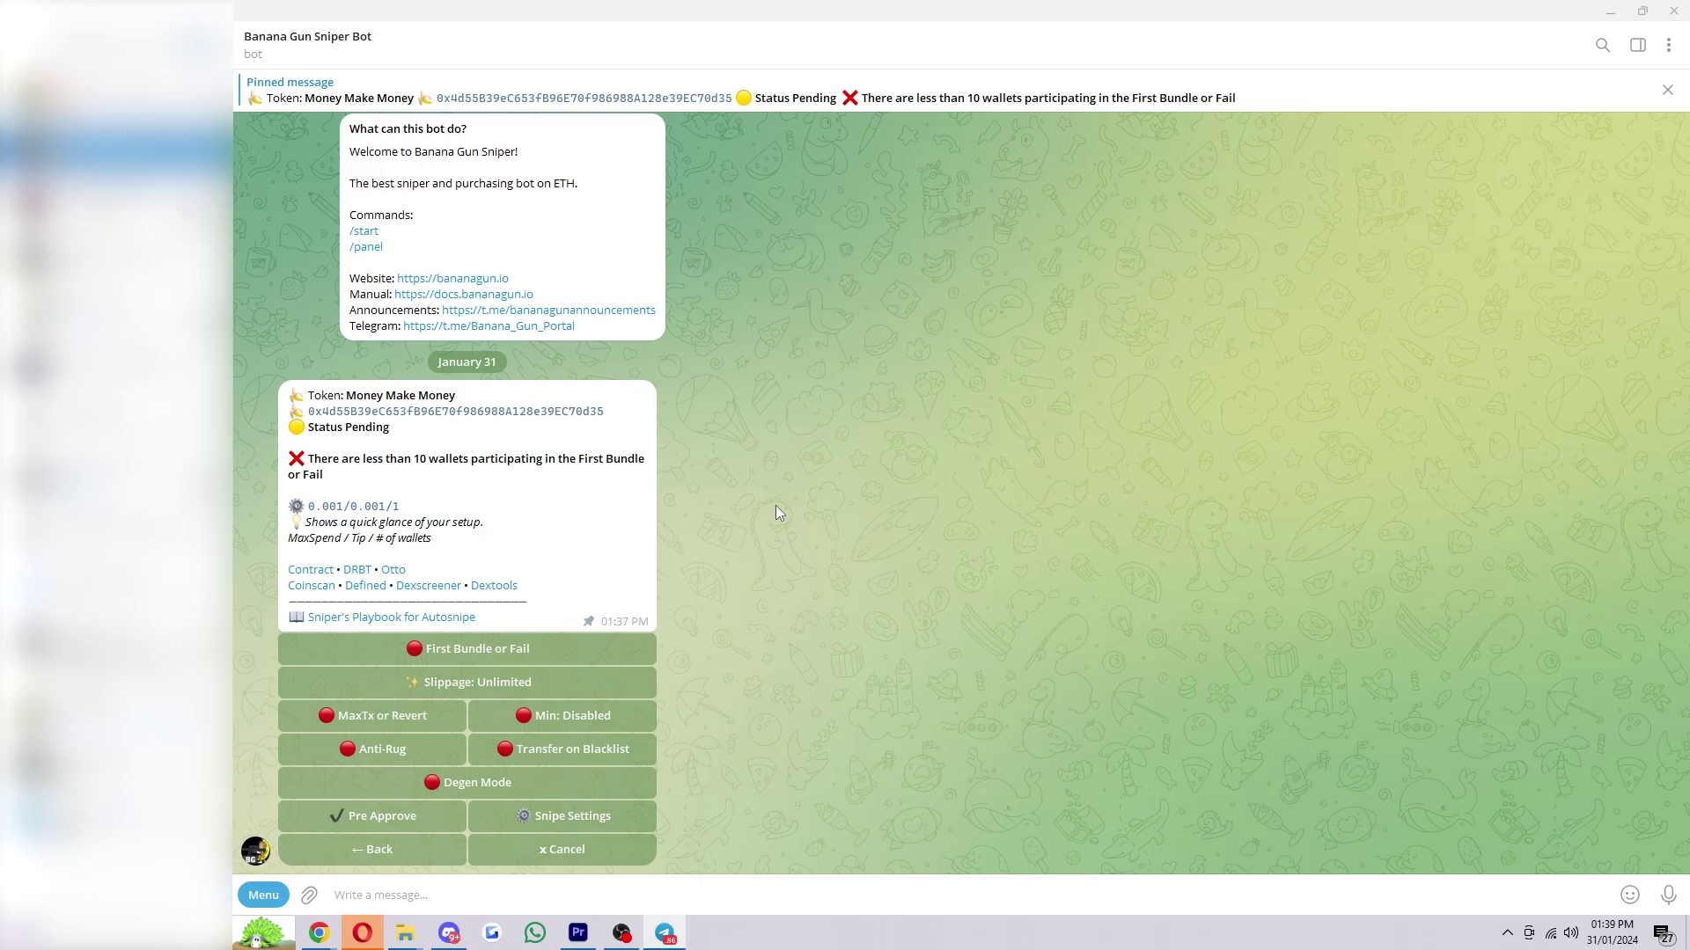
{"action": "left_click", "coordinate": [563, 848]}
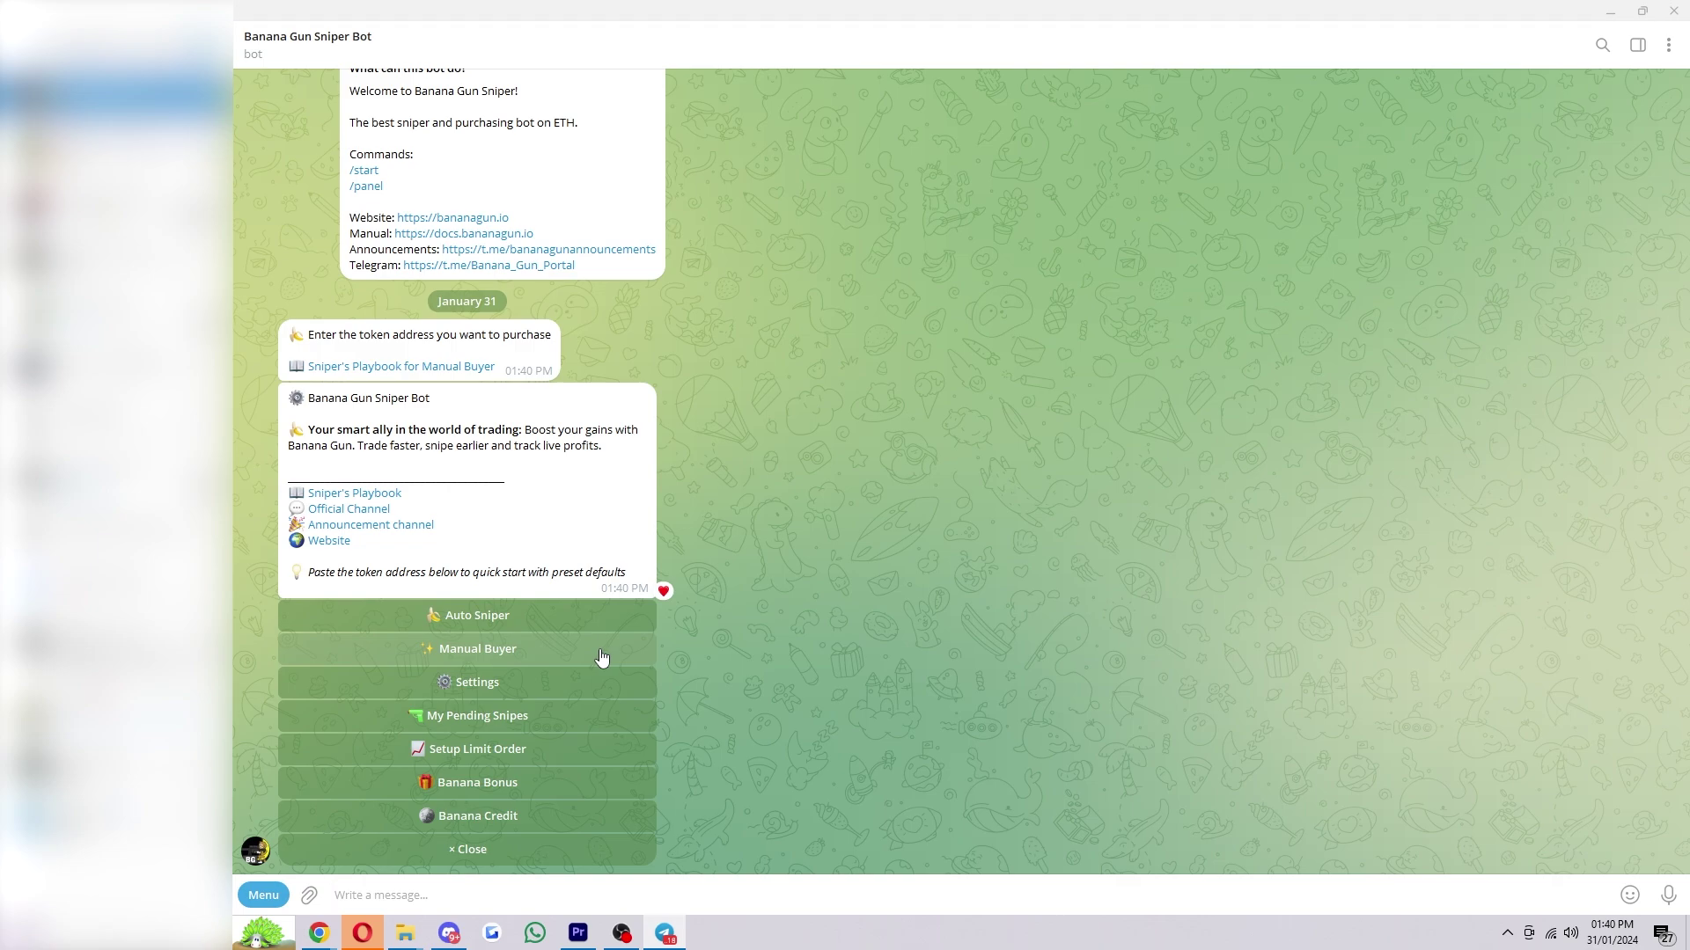
Start a manual purchase and submit the copied contract address of the Money Make Money token.
{"action": "left_click", "coordinate": [601, 657]}
{"action": "key", "text": "ctrl+v"}
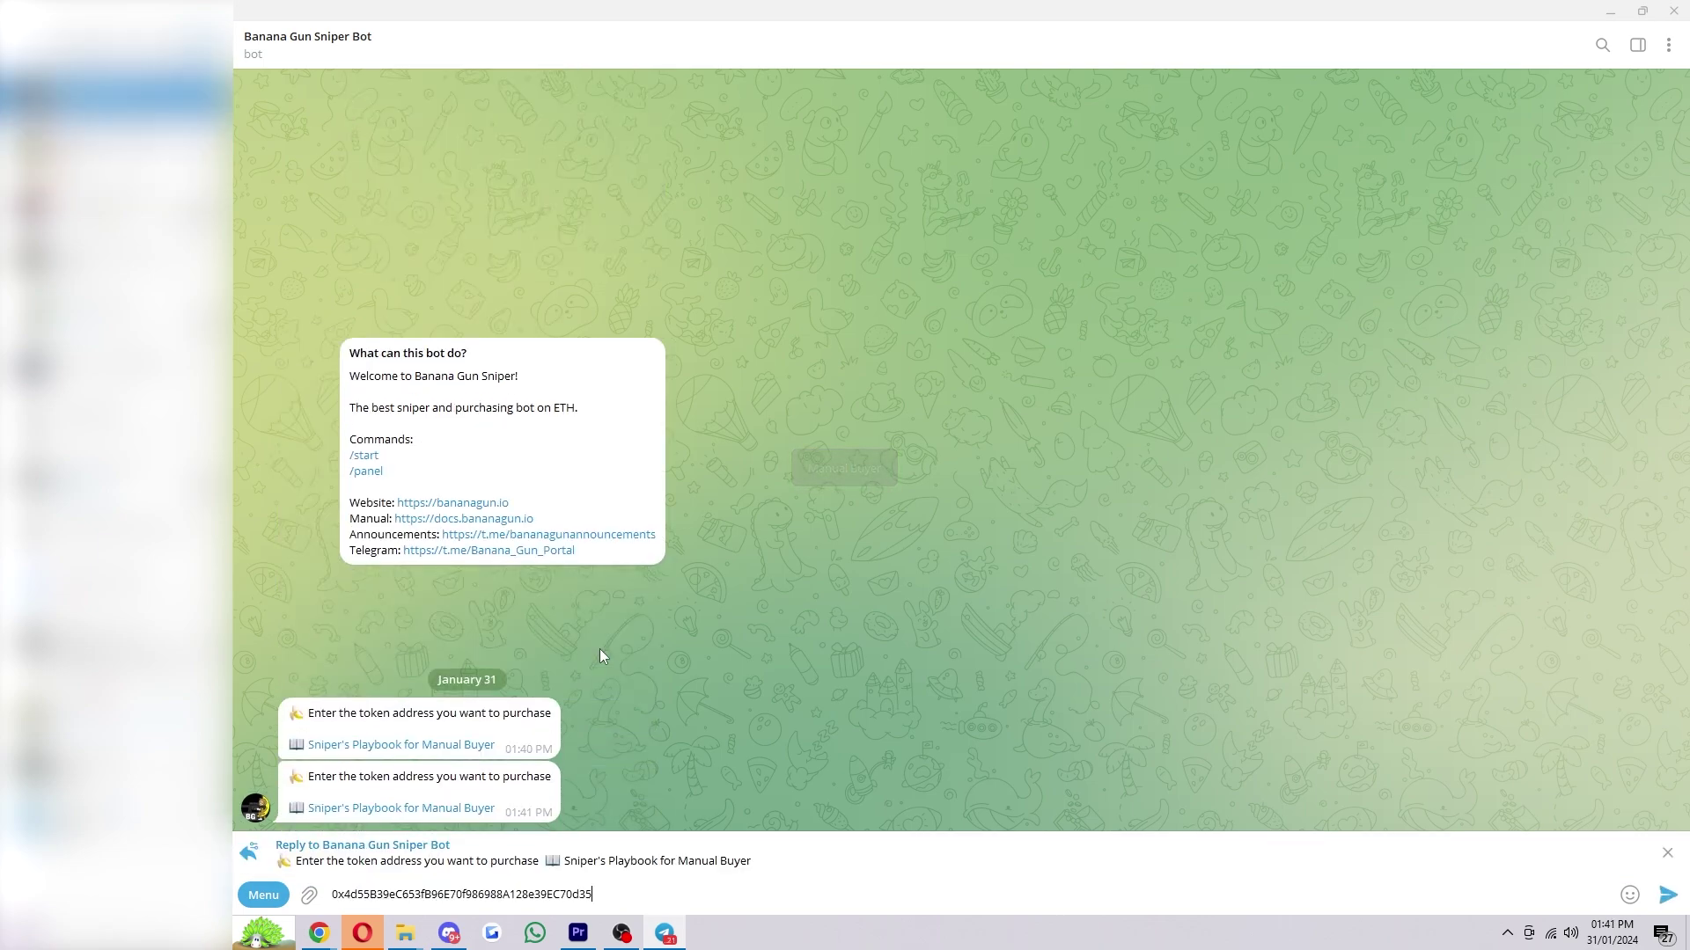
{"action": "key", "text": "Return"}
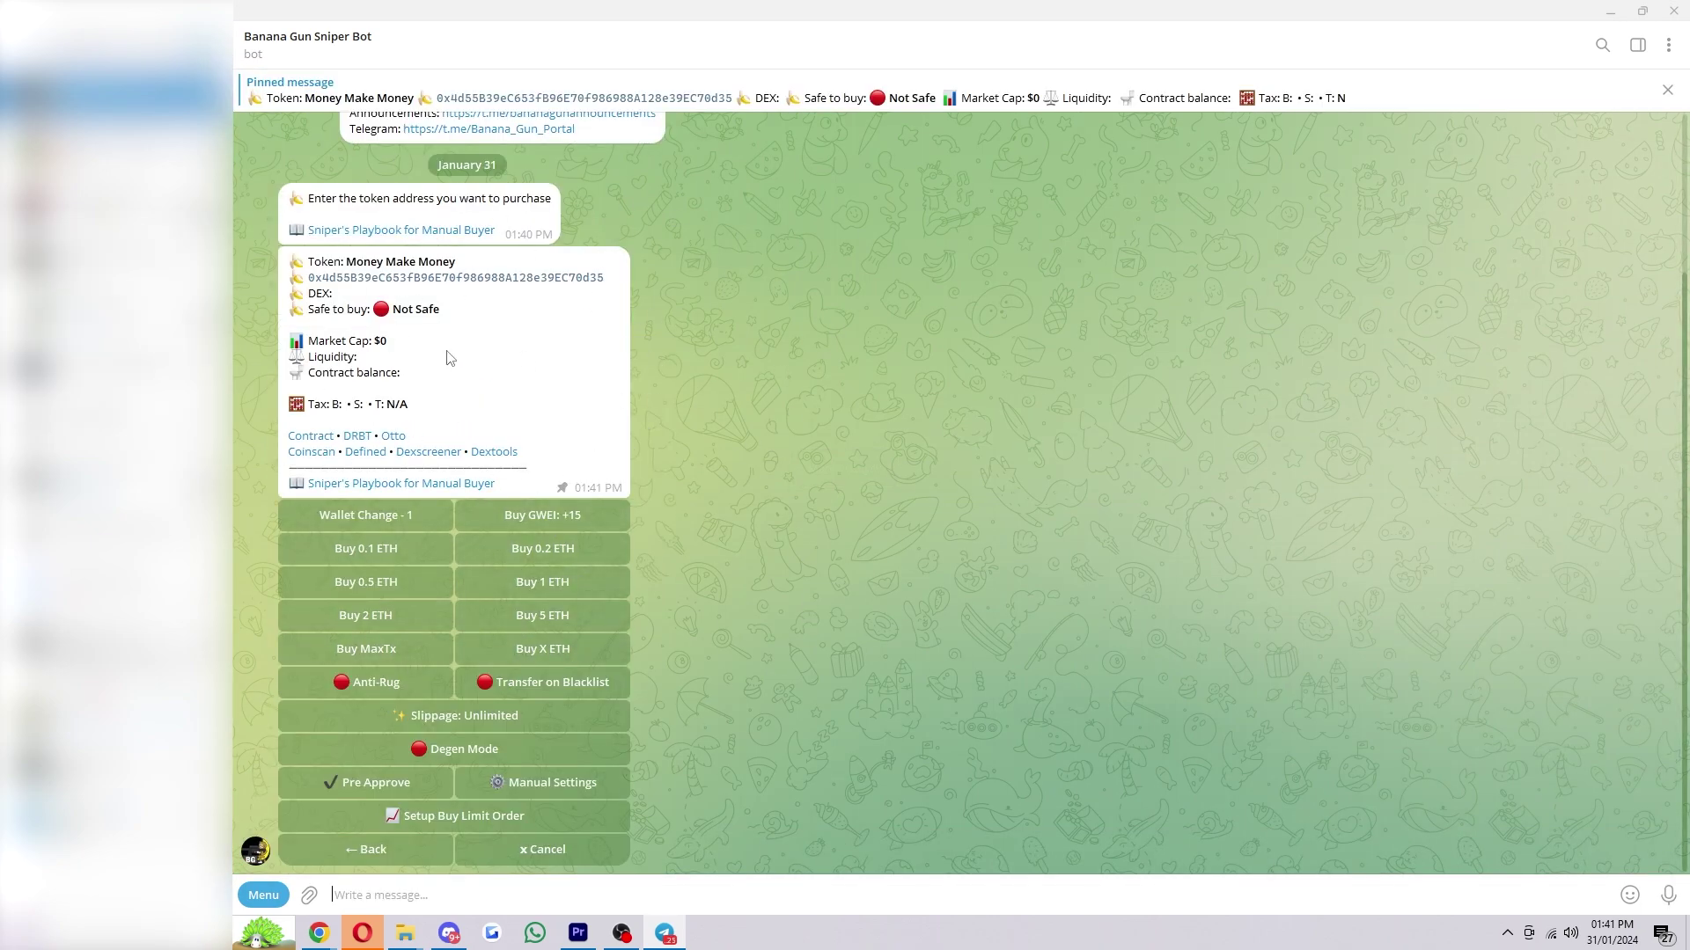
Review the token's safety rating and the available manual buy amounts and options, and go back to the bot's main menu.
{"action": "left_click_drag", "start_coordinate": [445, 310], "coordinate": [300, 309]}
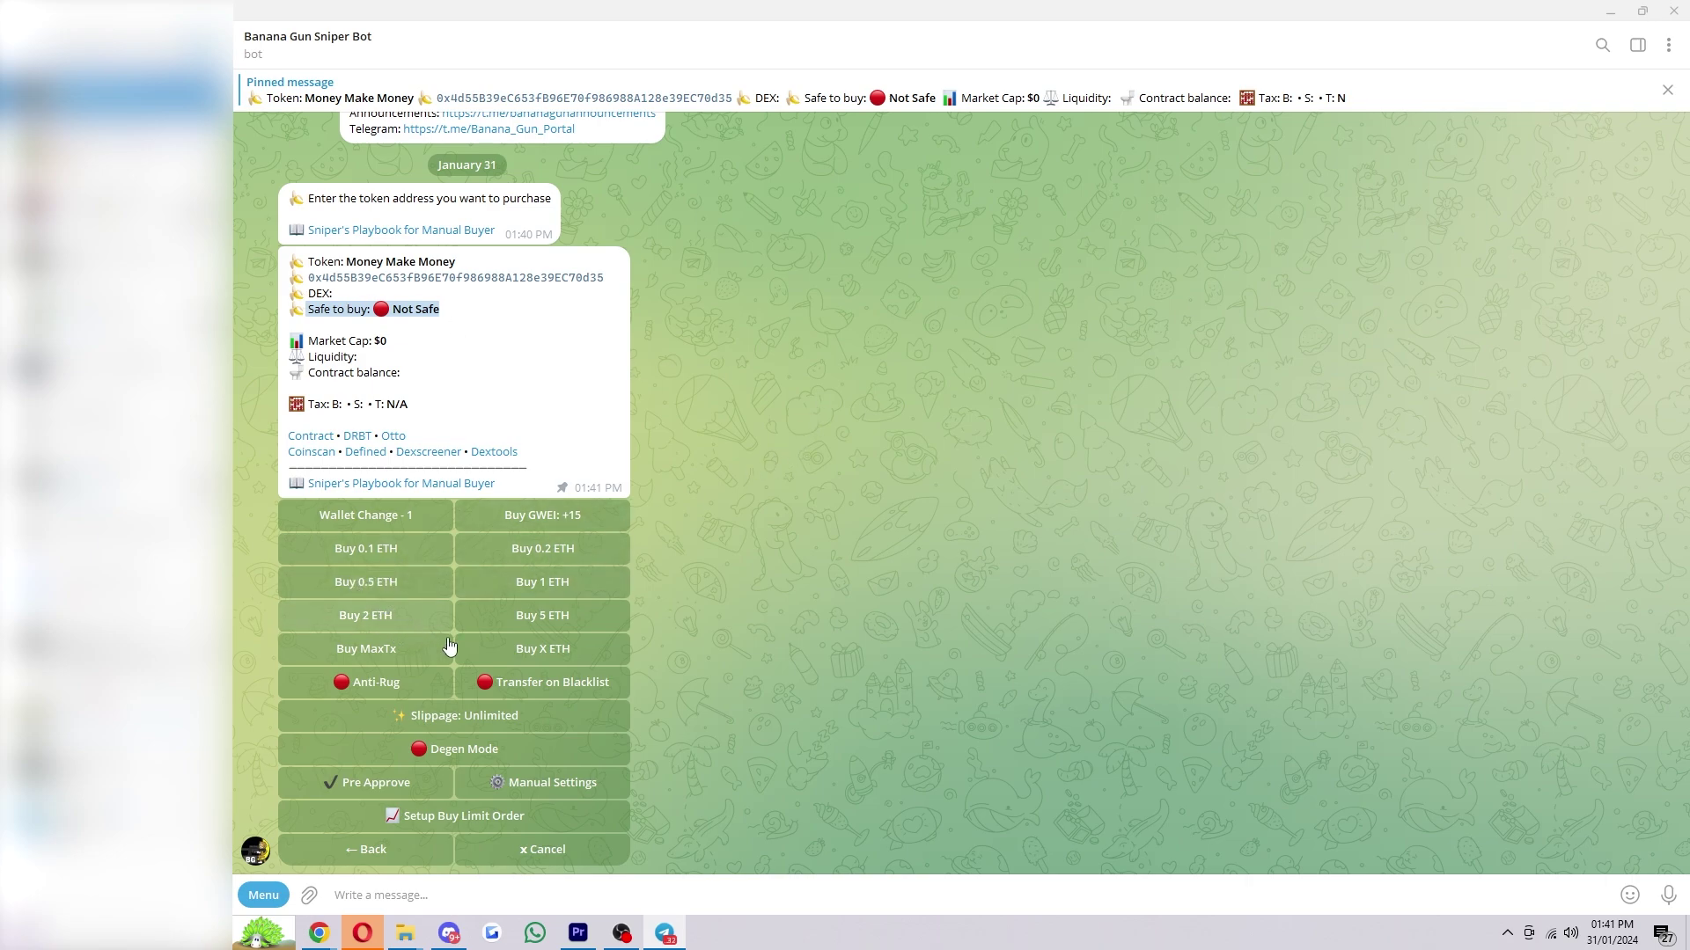
{"action": "left_click", "coordinate": [553, 576]}
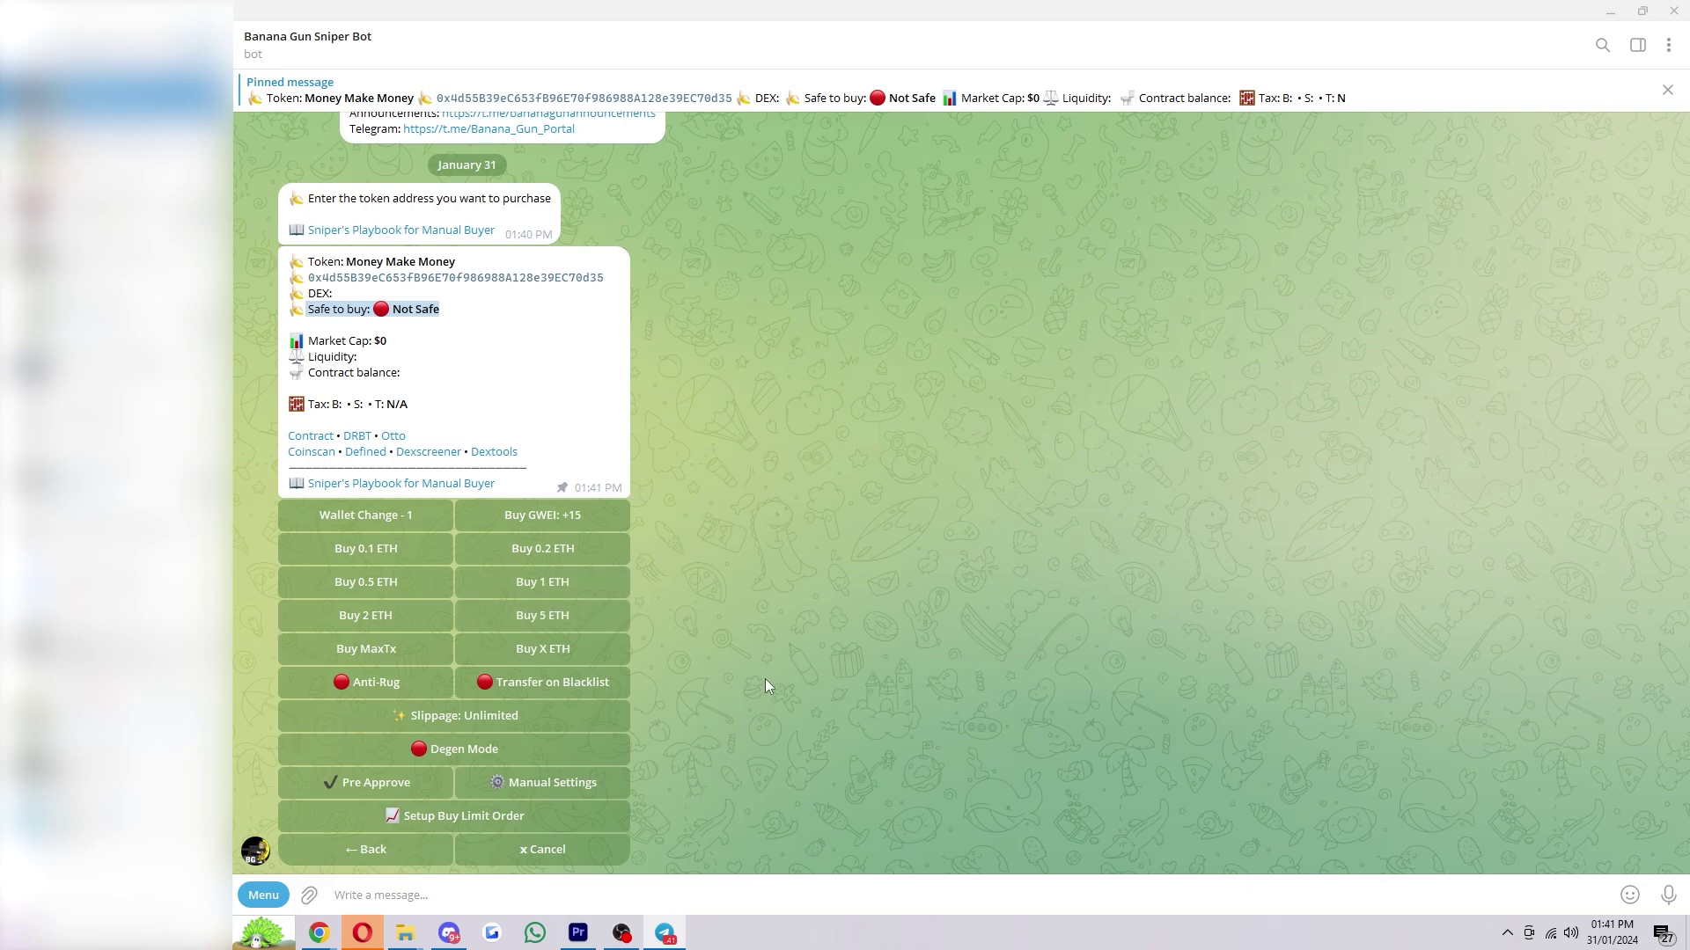
{"action": "left_click", "coordinate": [382, 688]}
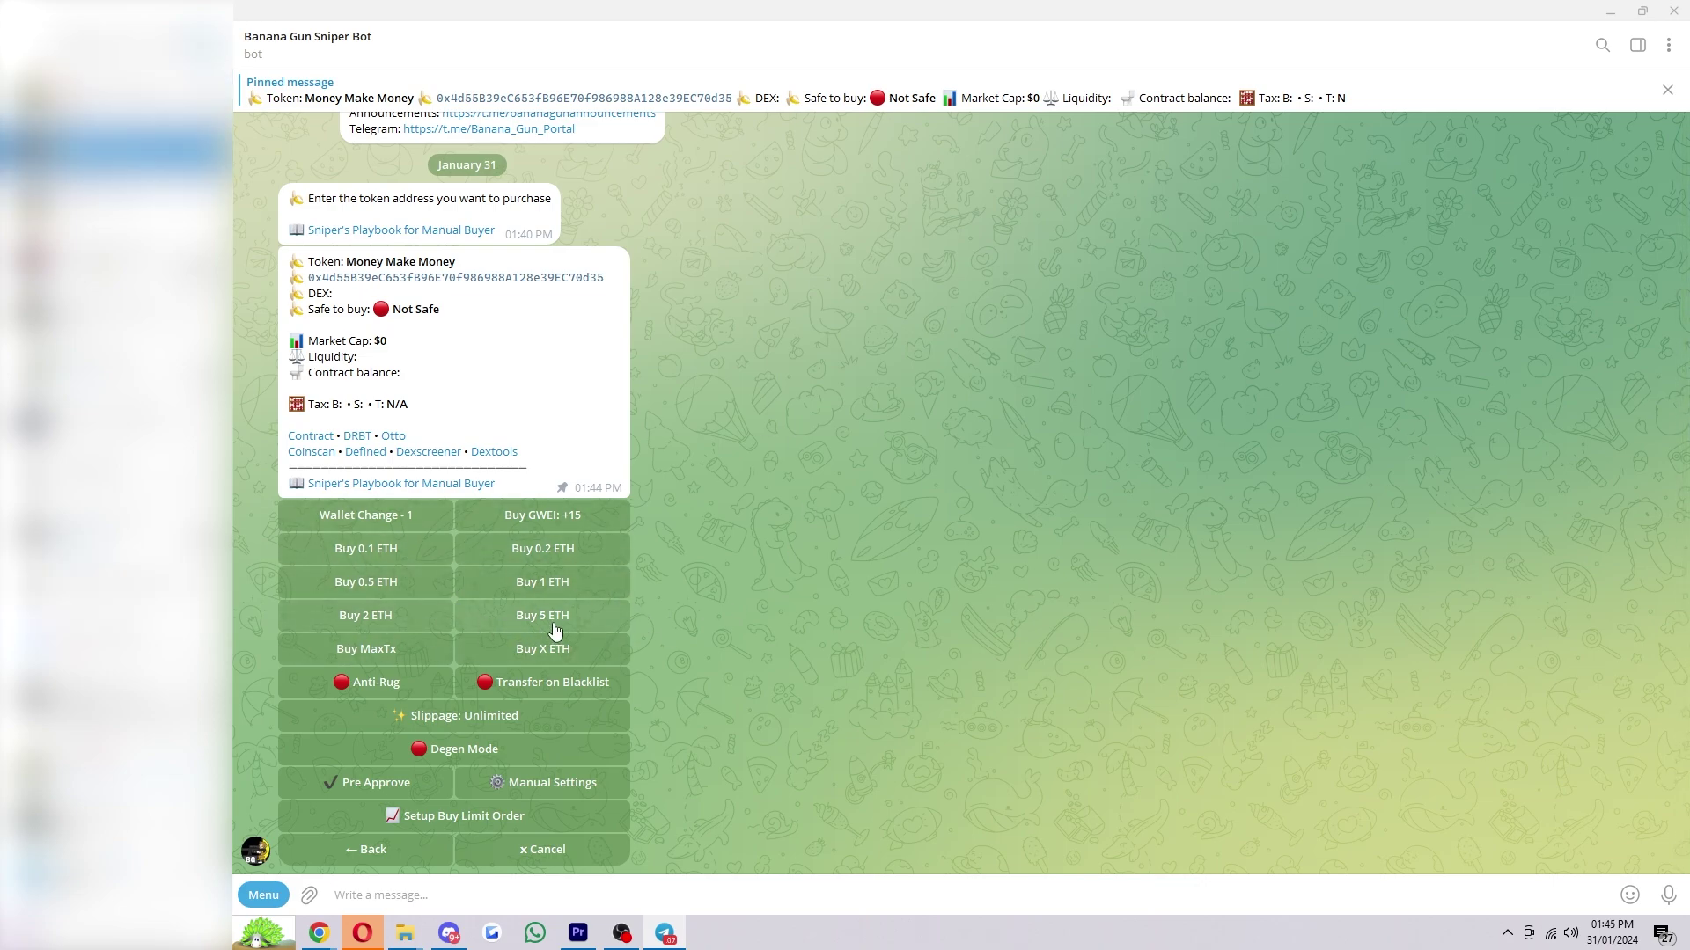
{"action": "double_click", "coordinate": [529, 592]}
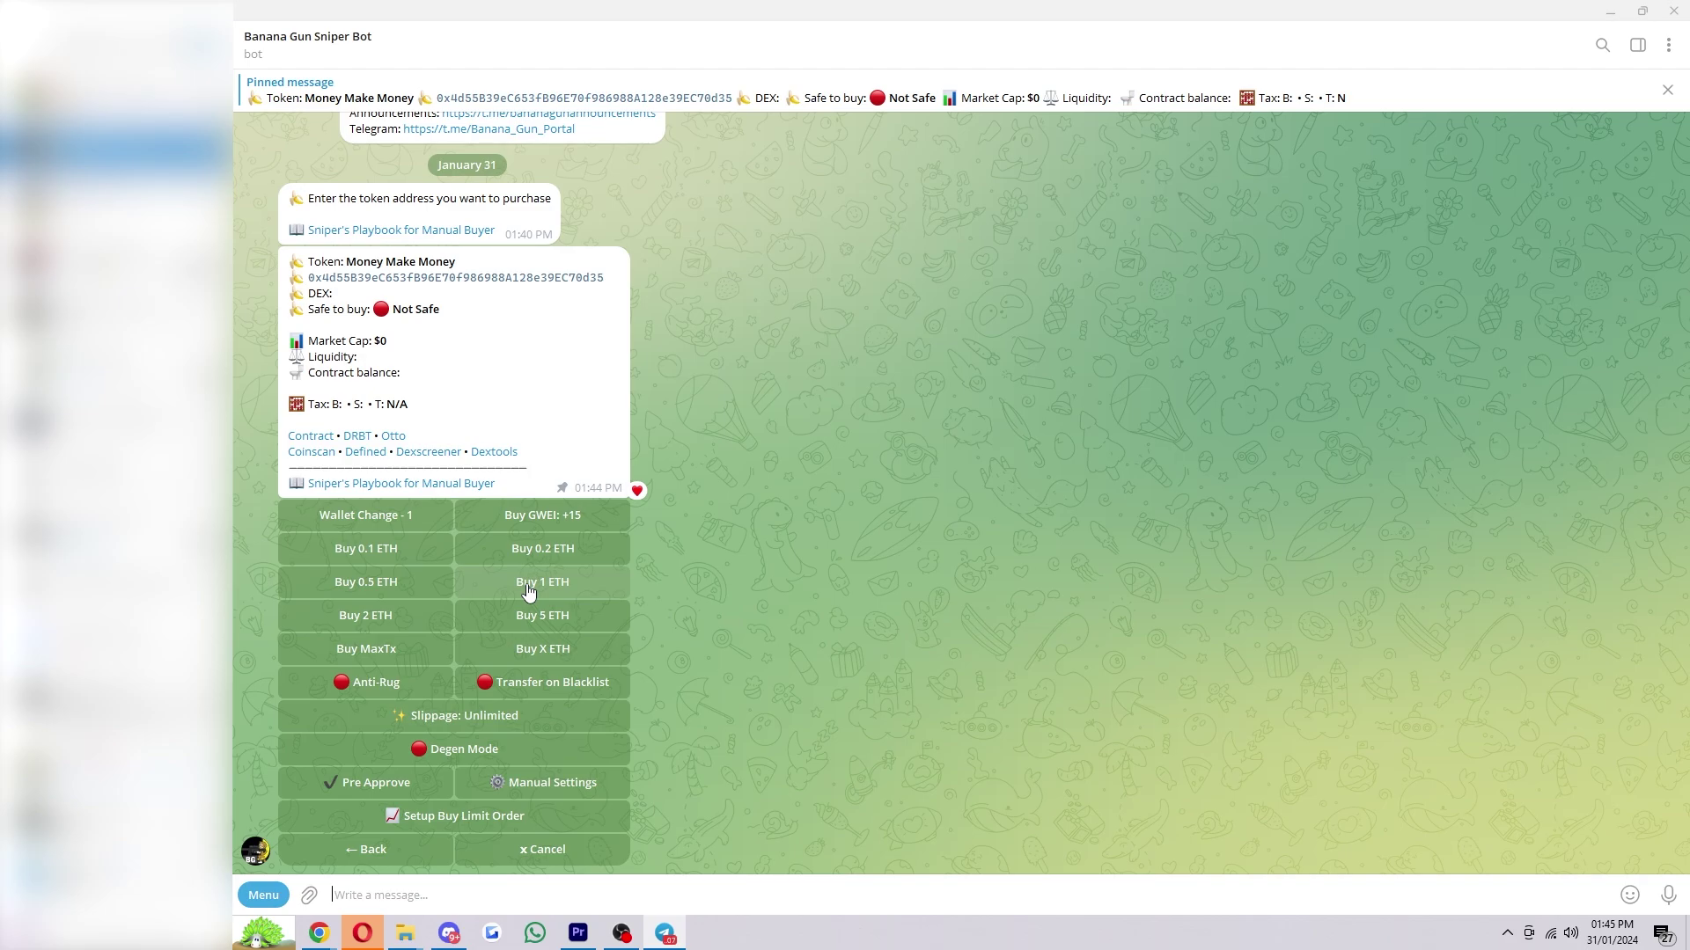
{"action": "left_click", "coordinate": [528, 592]}
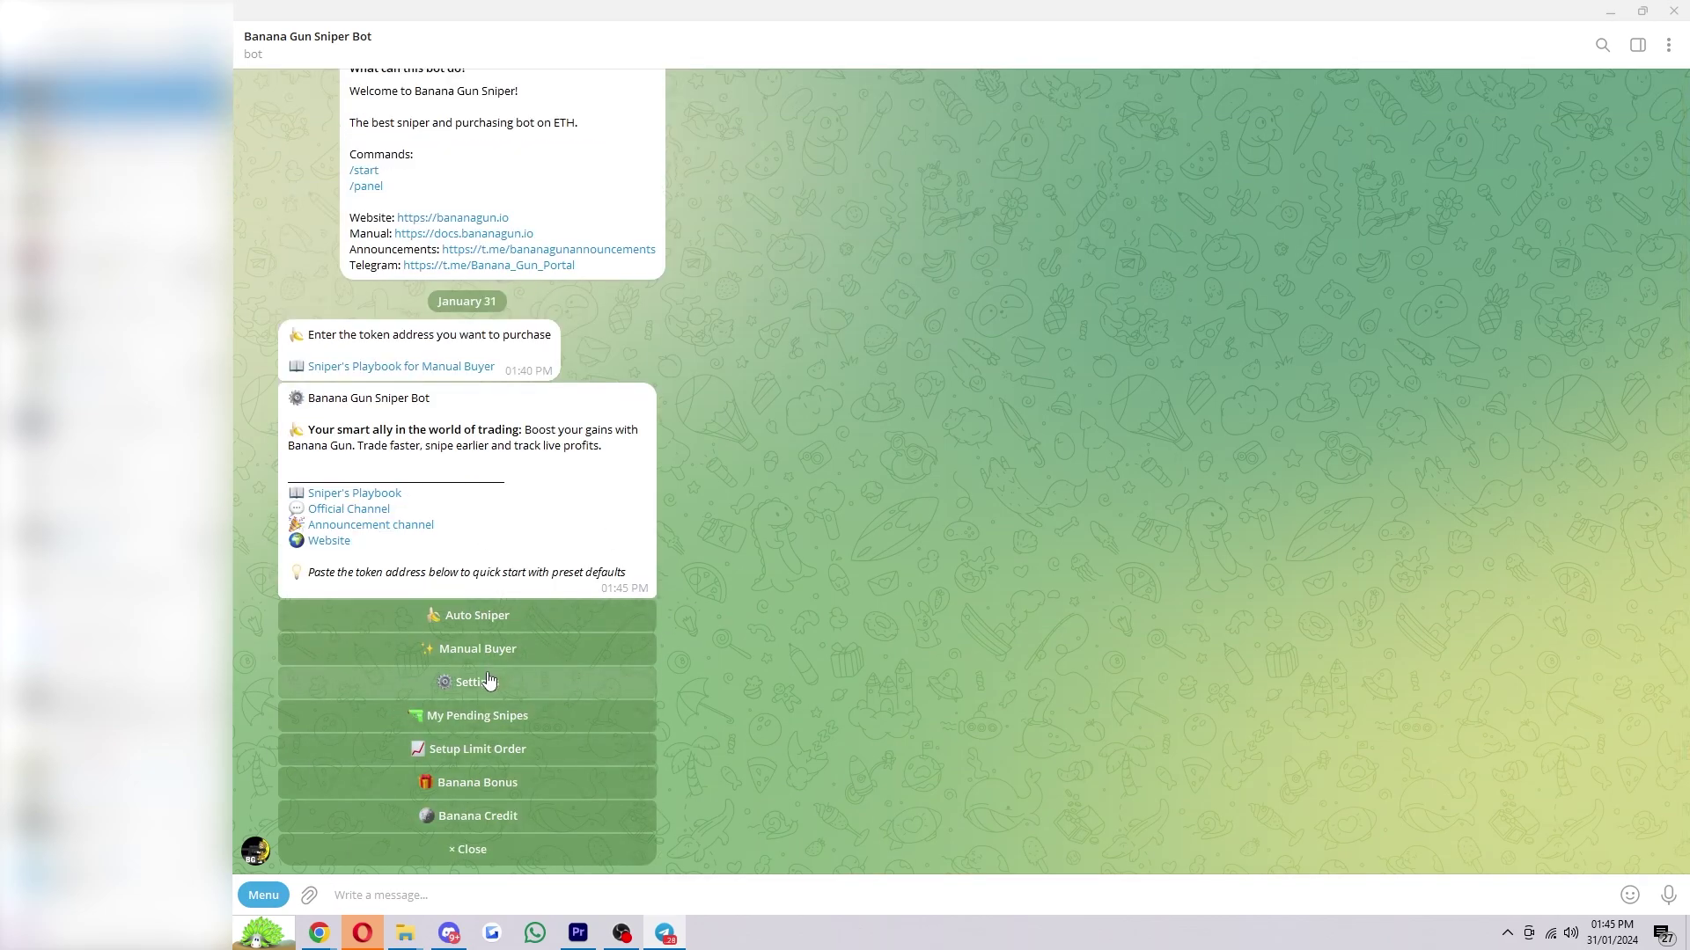
Examine the manual buy amount presets in the bot's settings and return to the settings categories.
{"action": "left_click", "coordinate": [489, 680]}
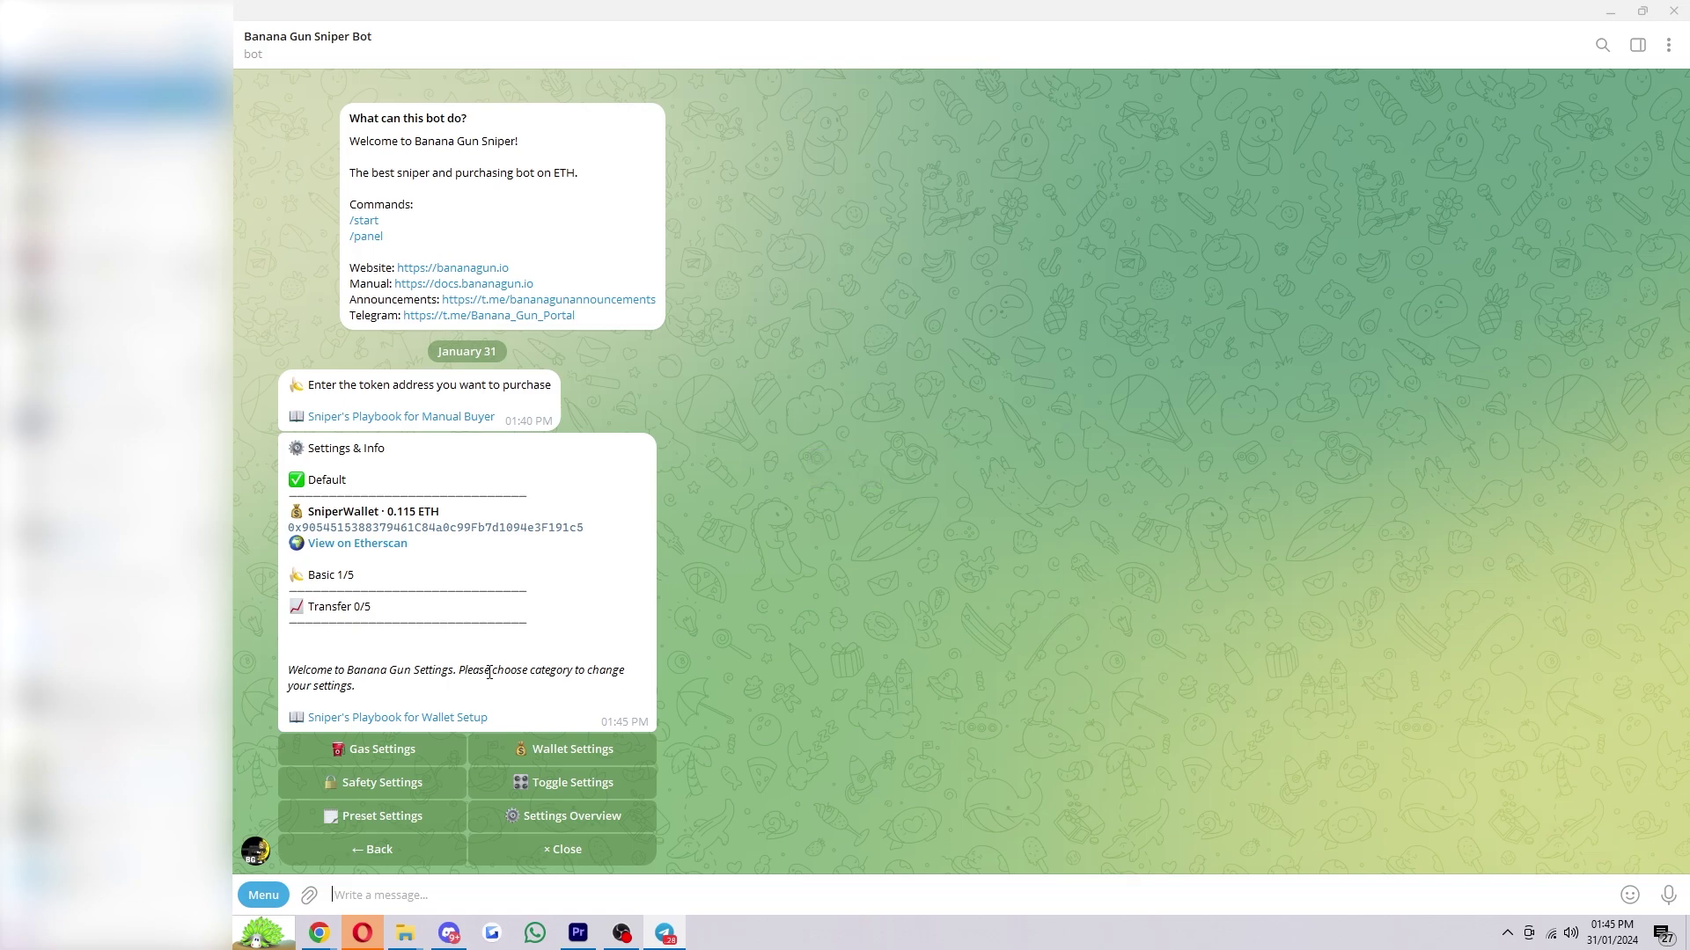
{"action": "left_click", "coordinate": [490, 671]}
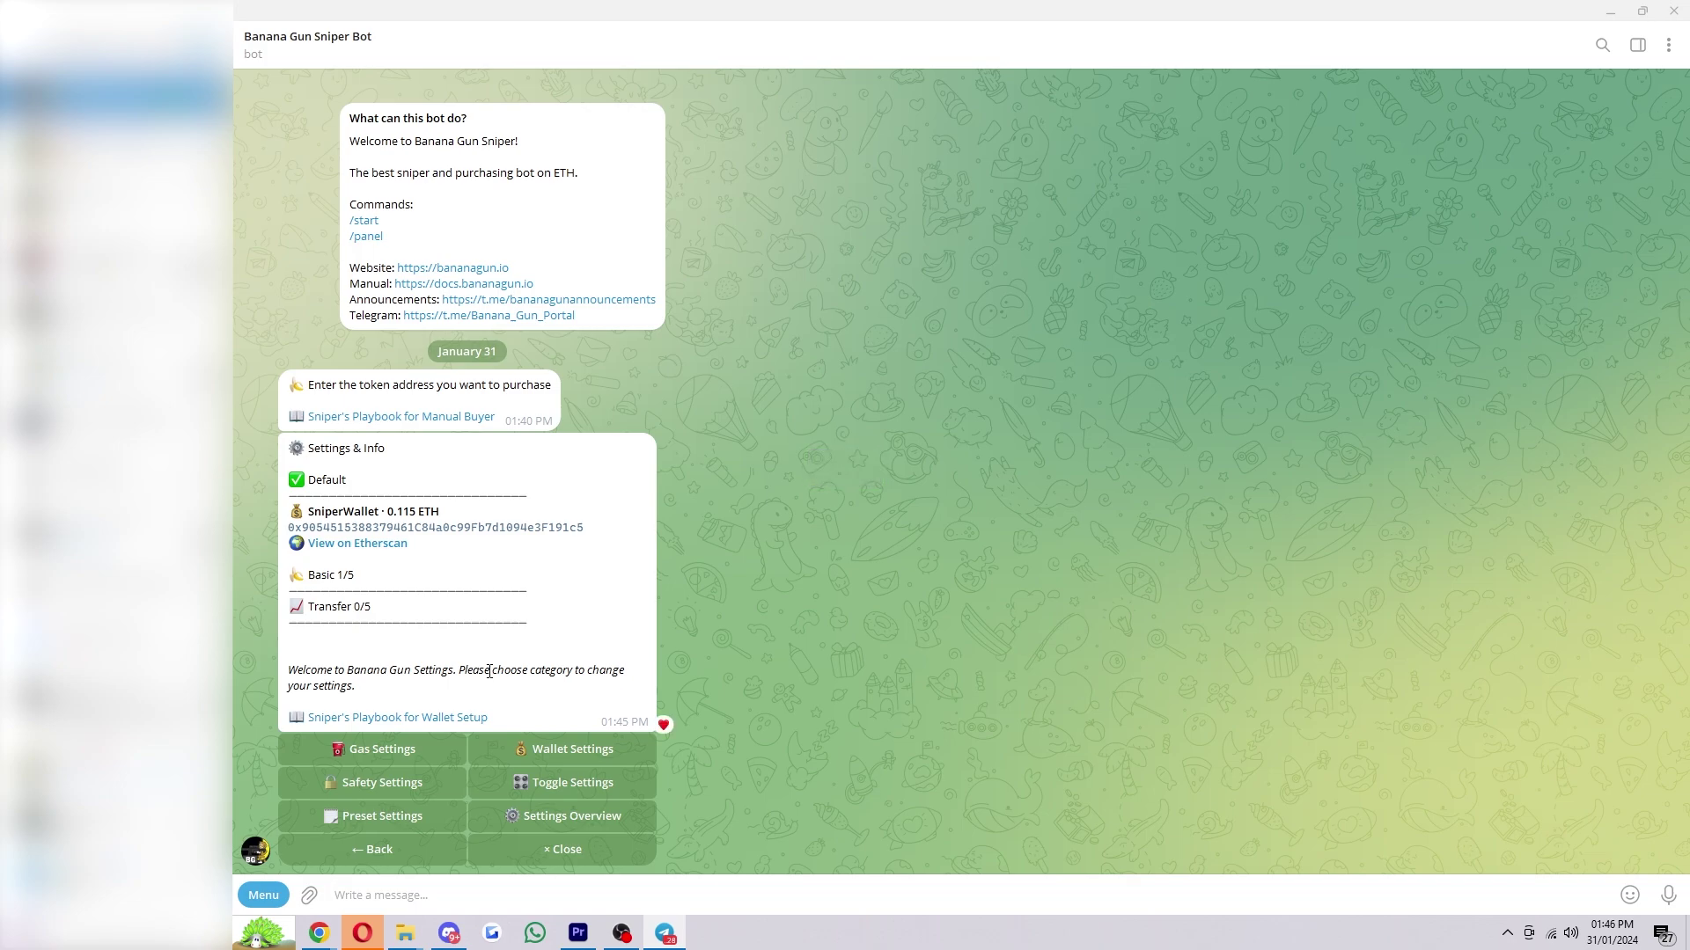
{"action": "left_click", "coordinate": [401, 818]}
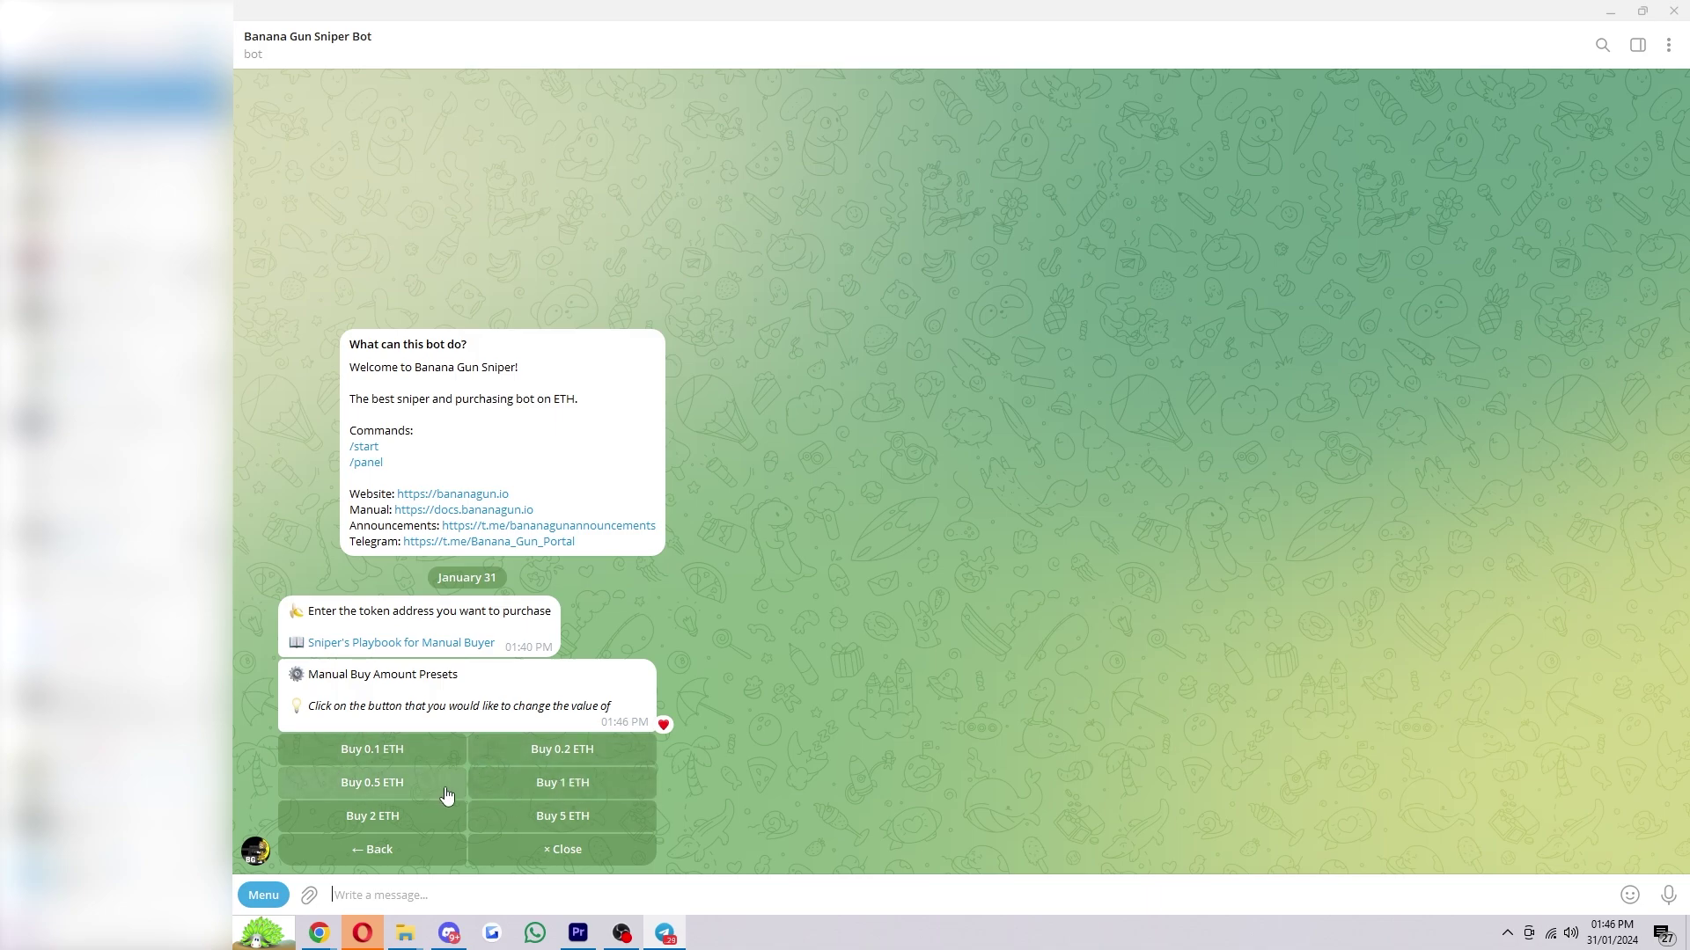
{"action": "left_click", "coordinate": [541, 814]}
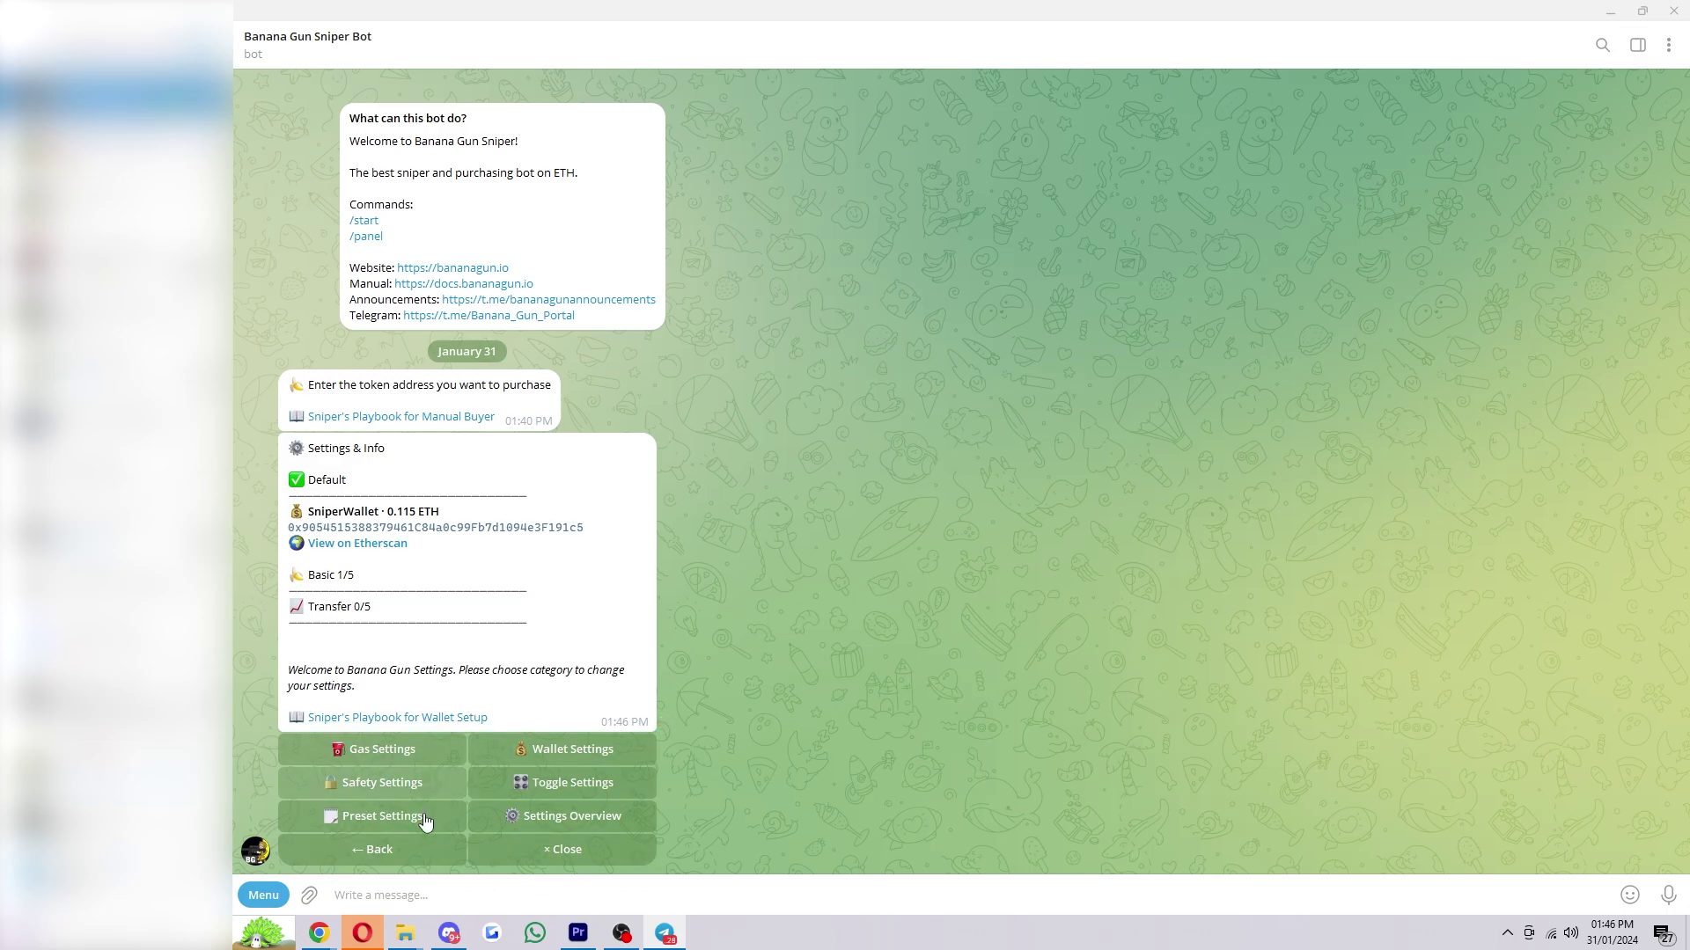
View the settings overview listing the tips, GWEI, tax limits and default options, and return to the settings categories.
{"action": "left_click", "coordinate": [572, 831]}
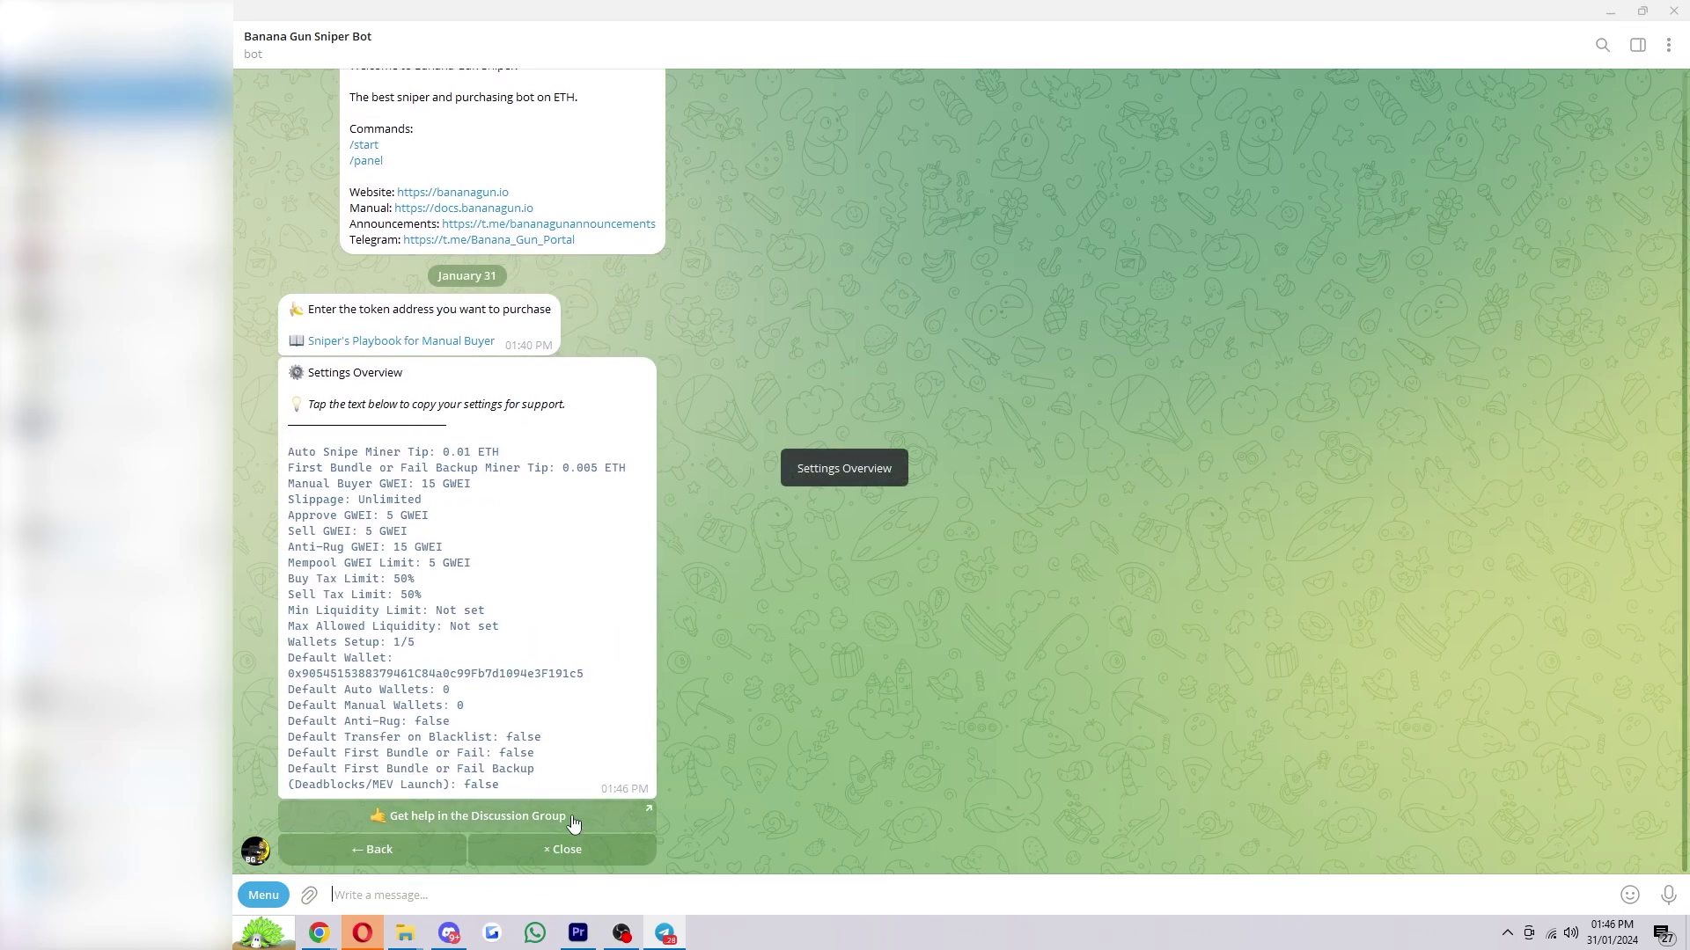
{"action": "left_click", "coordinate": [439, 843]}
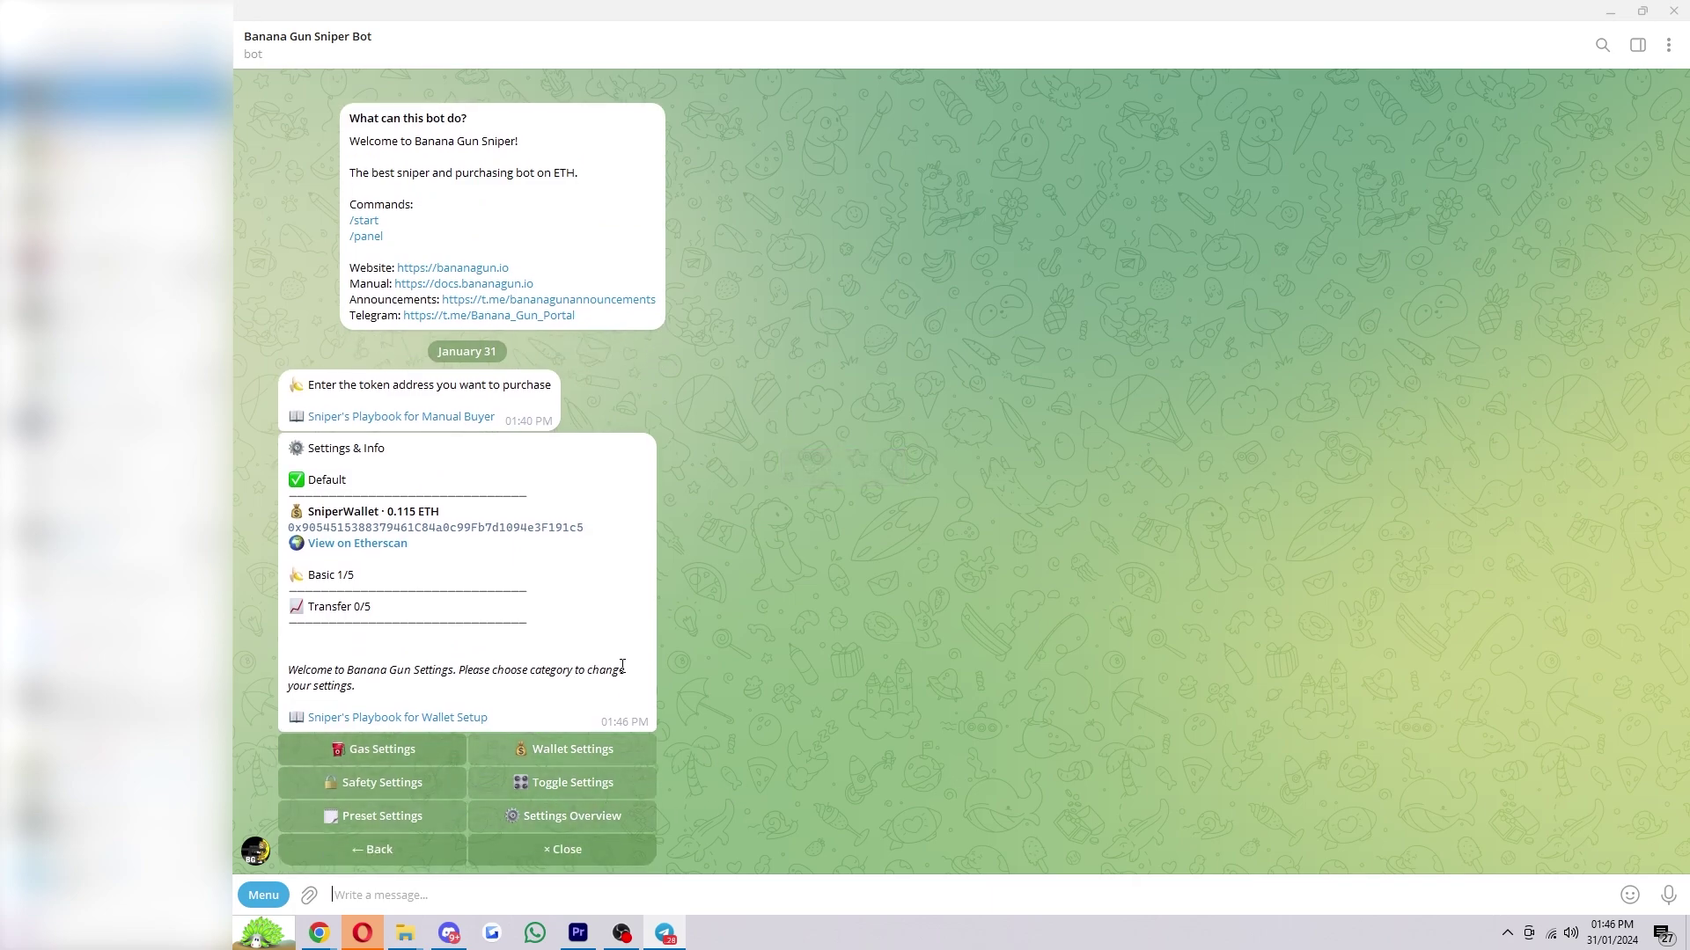
{"action": "double_click", "coordinate": [648, 788]}
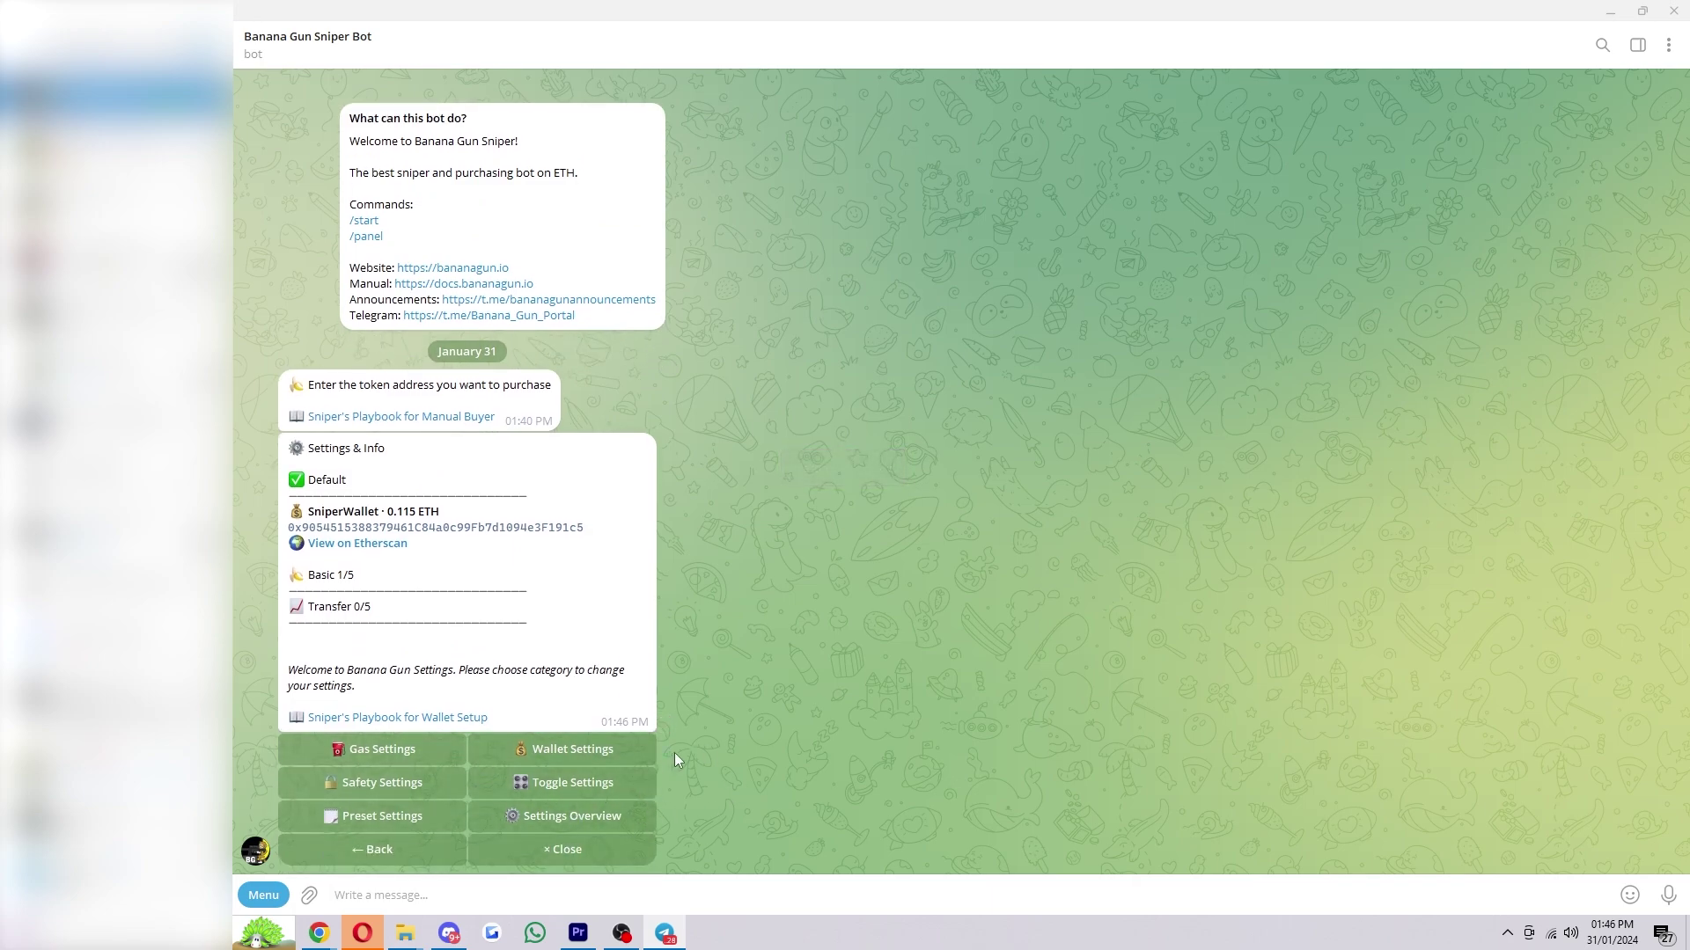